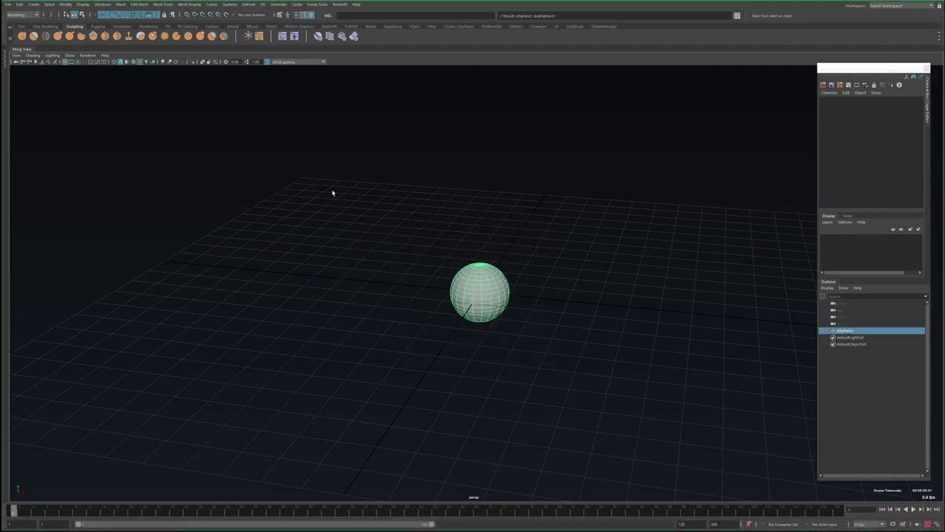
Raise the sphere above the grid and add a cube on top as the head.
middle_click_drag(310, 263, 412, 237)
right_click_drag(401, 280, 433, 319, "shift")
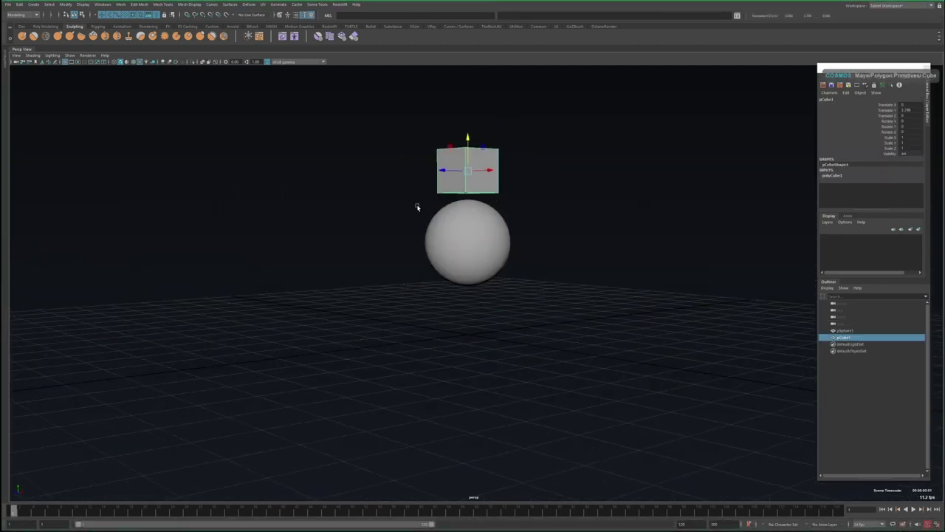
left_click_drag(417, 207, 418, 242, "alt")
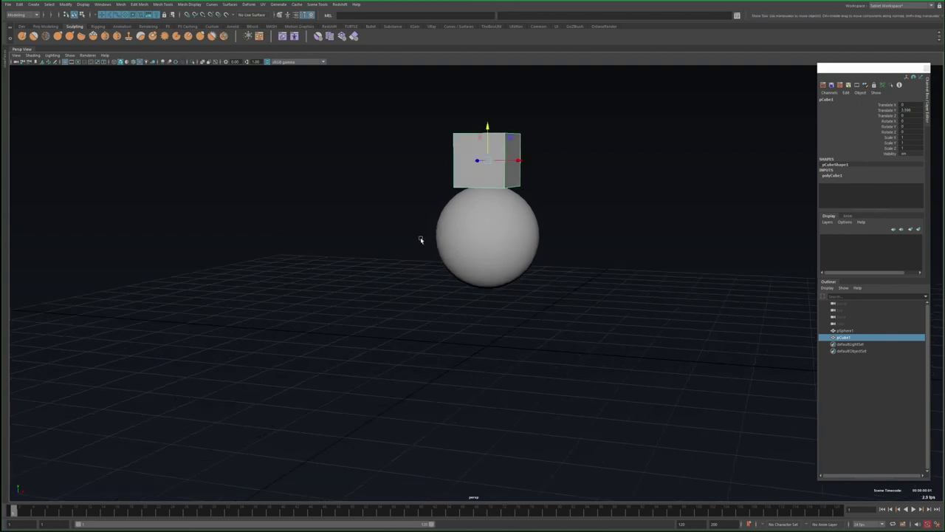
right_click_drag(443, 240, 447, 222)
scroll(486, 244, "up", 3)
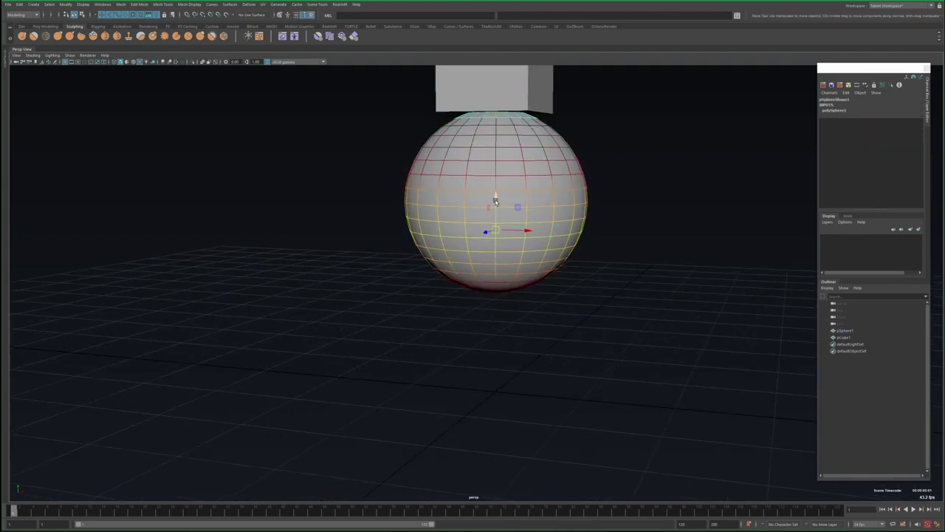
Stretch the sphere into an egg shape and sculpt the body with the Sculpt Tool.
left_click_drag(495, 201, 391, 218)
right_click(390, 217)
left_click(443, 226)
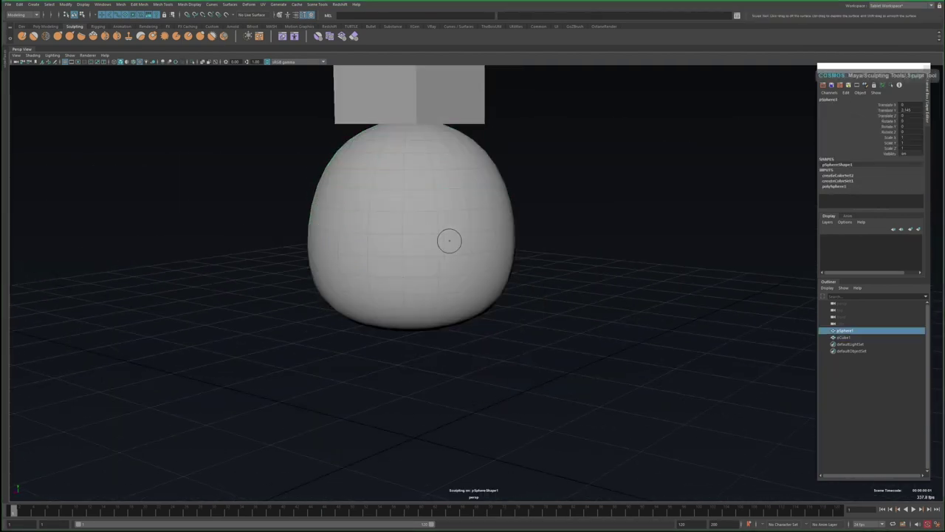
mouse_move(474, 277)
right_mouse_down("alt")
mouse_move(364, 258)
mouse_move(482, 268)
right_mouse_up("alt")
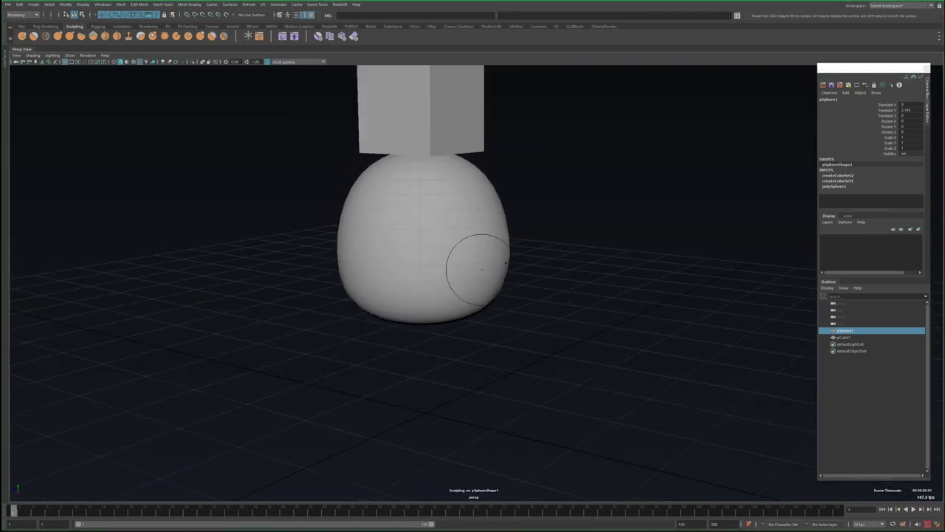
left_click_drag(482, 288, 558, 246, "alt")
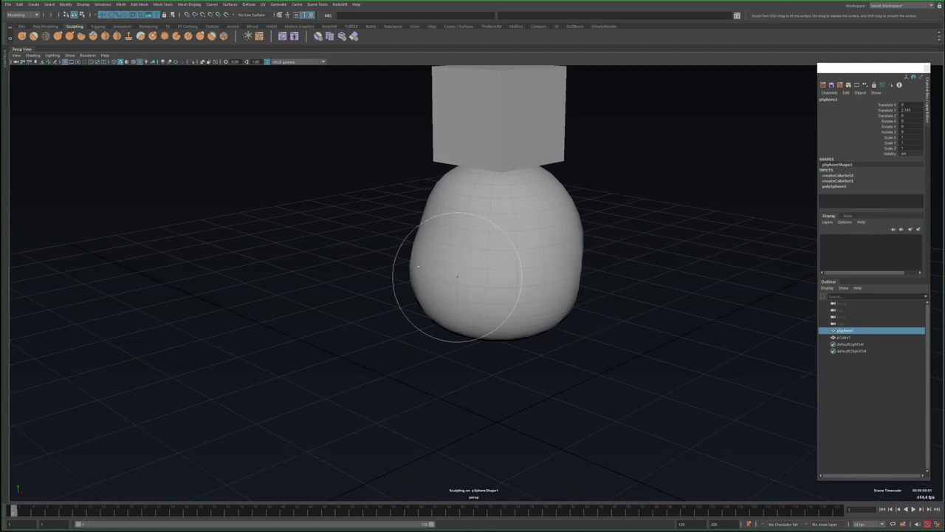
mouse_move(457, 277)
right_mouse_down("alt")
mouse_move(500, 285)
mouse_move(403, 289)
mouse_move(449, 196)
mouse_move(443, 284)
right_mouse_up("alt")
Move the body's vertices to refine it into a bottom-heavy bell shape.
key("w")
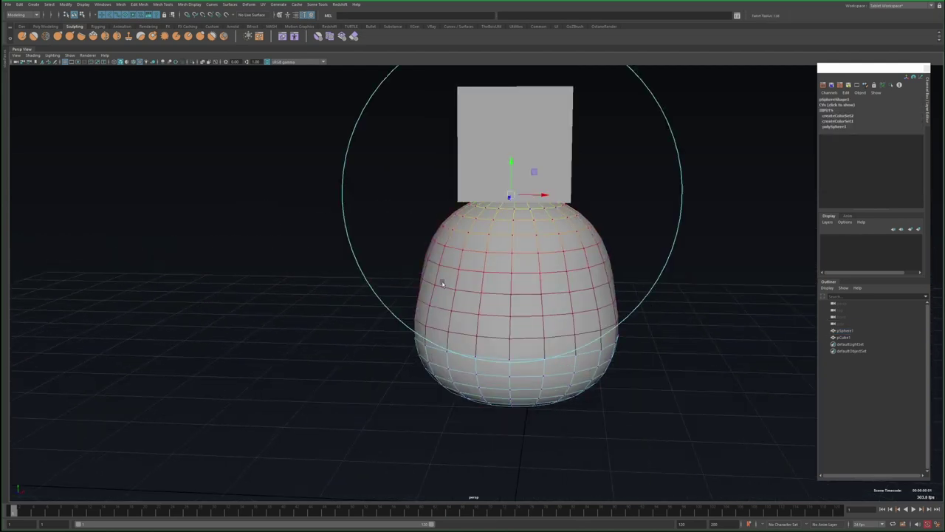
left_click_drag(402, 215, 527, 242, "alt")
right_click_drag(324, 140, 348, 254, "alt")
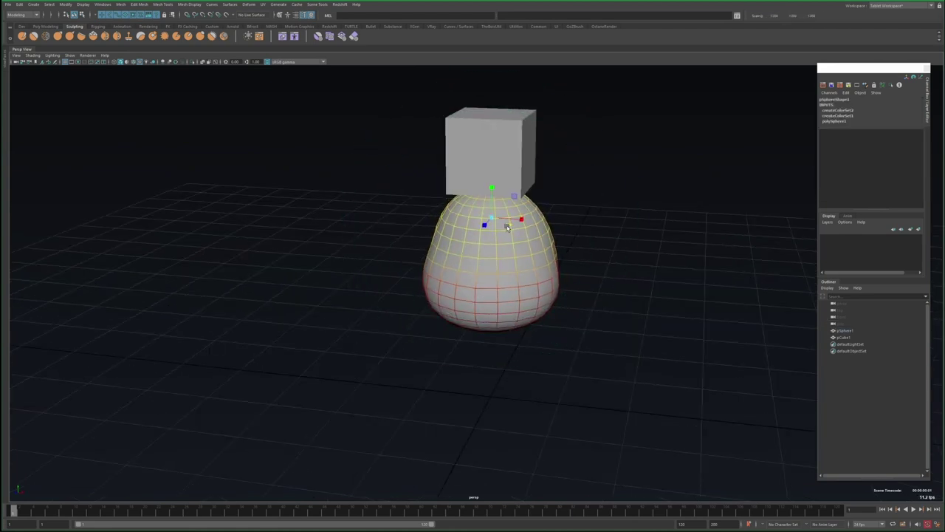
left_click_drag(508, 227, 399, 252, "alt")
left_click(399, 252)
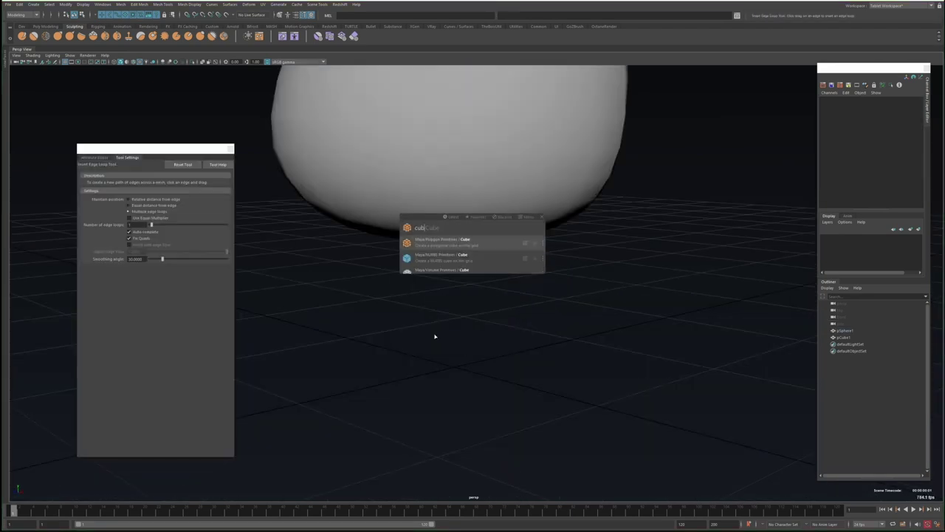
Add a second cube and move it under the body as a leg.
left_click(436, 226)
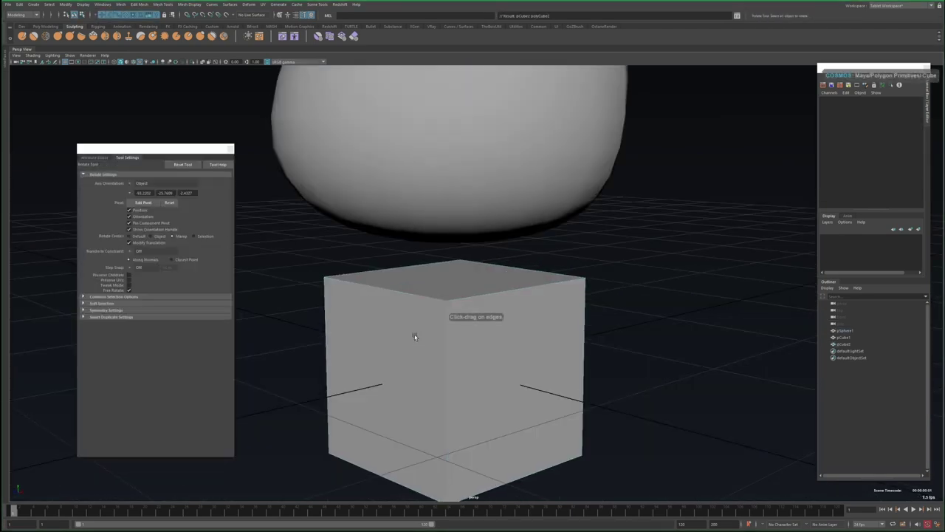
left_click_drag(433, 359, 488, 305)
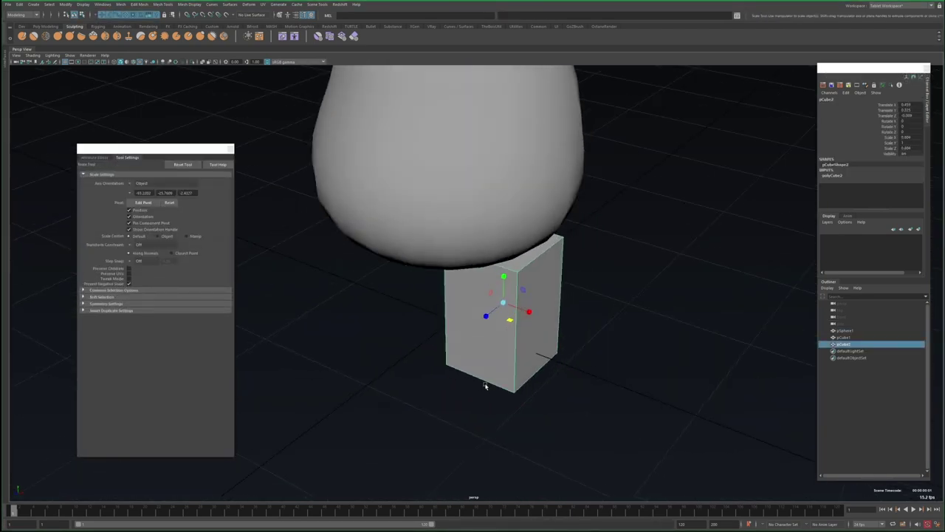
left_click_drag(516, 397, 748, 186, "alt")
left_click_drag(626, 158, 630, 218, "alt")
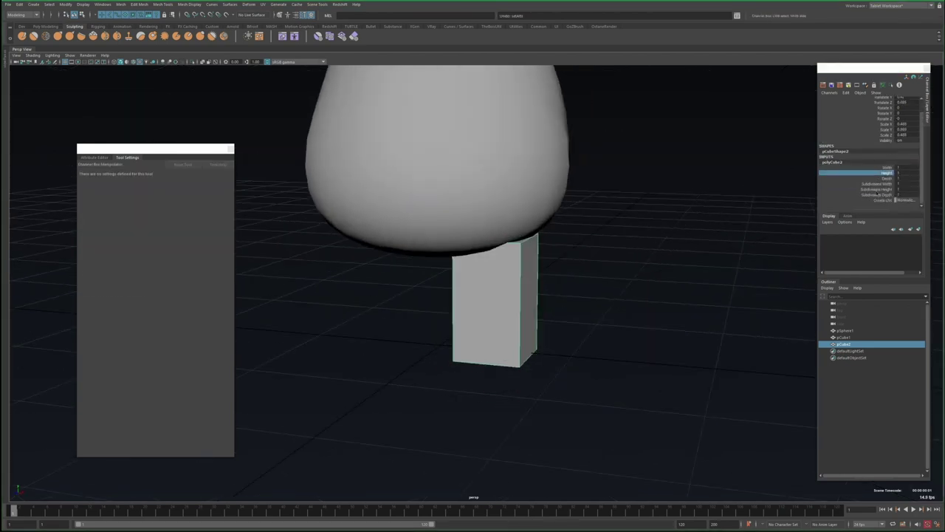
Set the leg cube's Subdivisions Width and Depth to 2.
right_click_drag(451, 257, 542, 331, "alt")
key("w")
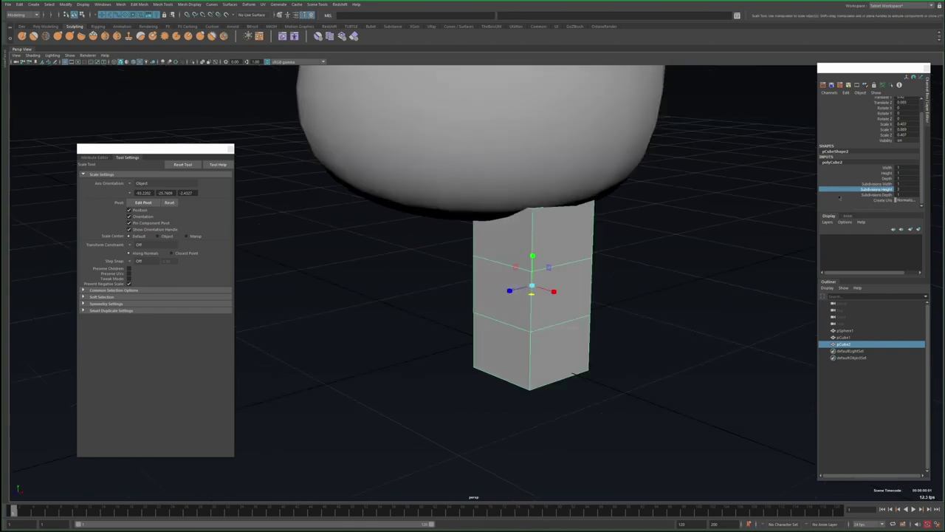
left_click(875, 183)
left_click(875, 194, "ctrl")
middle_click_drag(681, 229, 702, 229)
left_click_drag(701, 229, 548, 266, "alt")
Extrude the bottom front face forward to form the foot.
right_click_drag(519, 260, 519, 277)
left_click(506, 308)
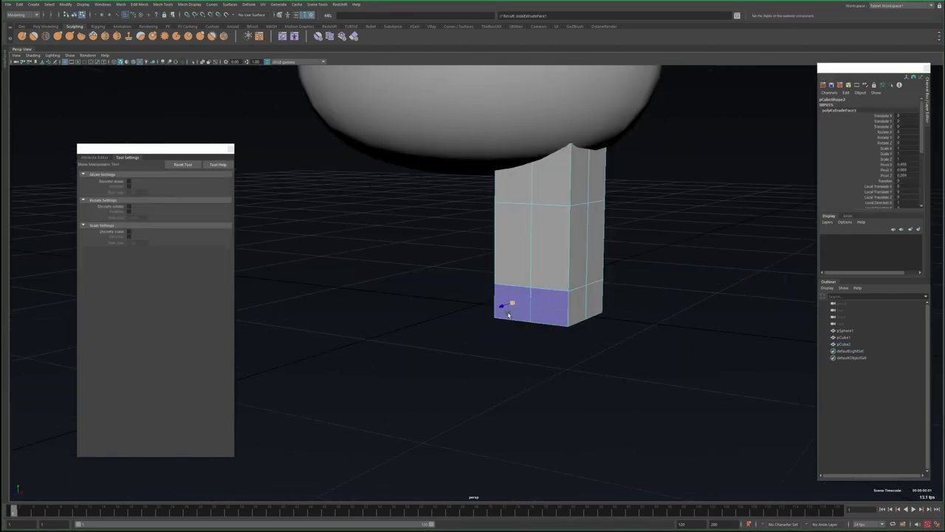
key("ctrl+e")
left_click_drag(505, 308, 563, 299)
left_click_drag(528, 348, 517, 222, "alt")
Circularize the foot's face loop to round the leg.
key("Tab")
left_click(507, 271)
left_click_drag(508, 271, 510, 358, "alt")
key("w")
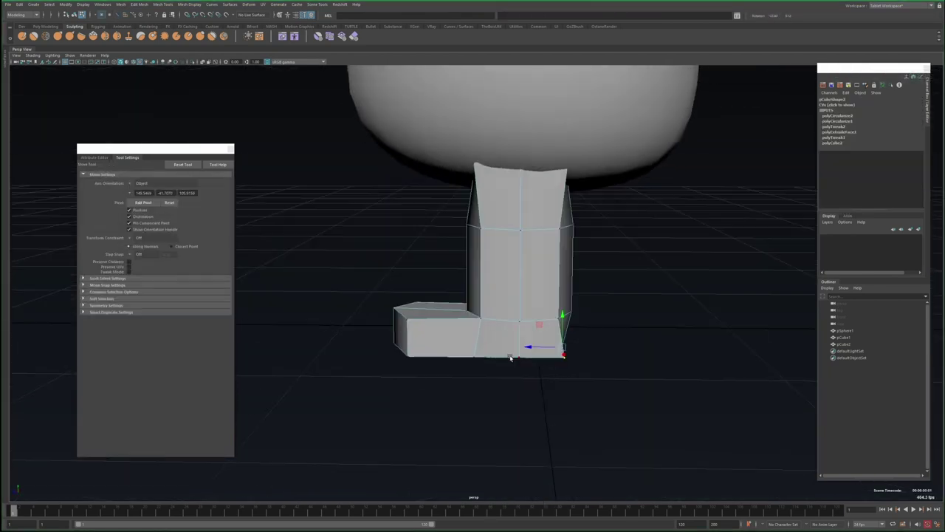
mouse_move(540, 323)
left_mouse_down("alt")
mouse_move(543, 355)
mouse_move(562, 302)
mouse_move(559, 327)
mouse_move(516, 344)
mouse_move(537, 309)
mouse_move(525, 337)
mouse_move(517, 325)
mouse_move(458, 338)
mouse_move(556, 363)
mouse_move(487, 336)
mouse_move(443, 338)
mouse_move(531, 325)
mouse_move(494, 311)
mouse_move(487, 325)
mouse_move(536, 336)
left_mouse_up("alt")
key("ctrl+1")
key("ctrl+1")
key("q")
Bevel the leg and foot to soften their edges.
left_click(515, 344)
key("w")
key("w")
right_click(536, 336)
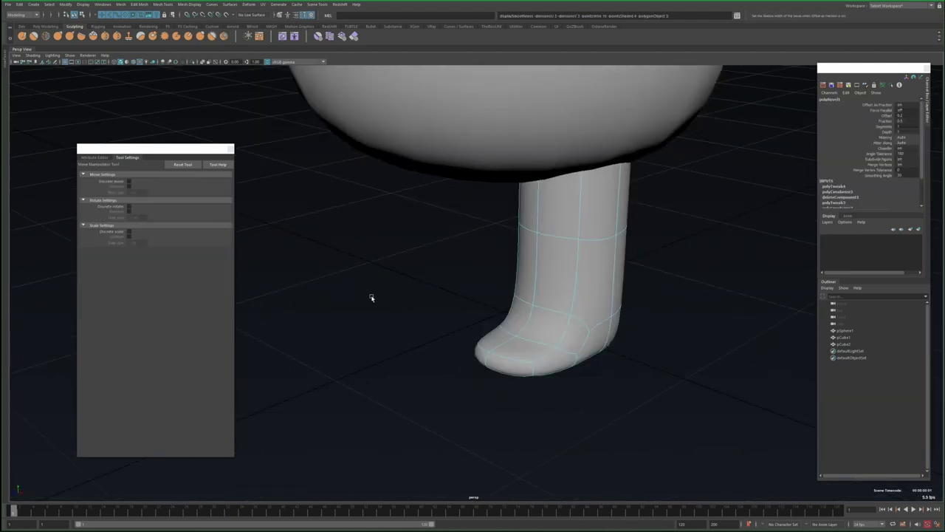
left_click_drag(371, 298, 703, 199, "alt")
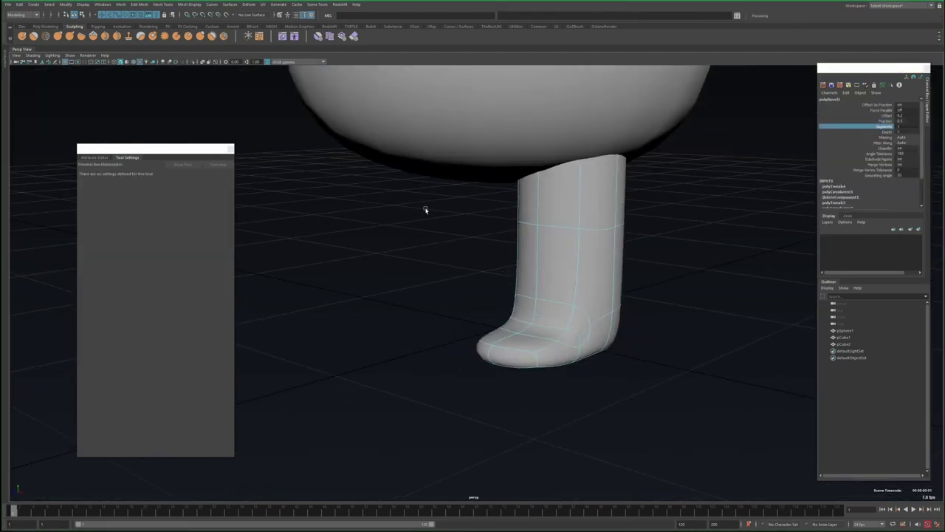
left_click_drag(425, 210, 408, 339, "alt")
left_click(466, 338)
Select the toe faces and scale them to reshape the boot.
key("w")
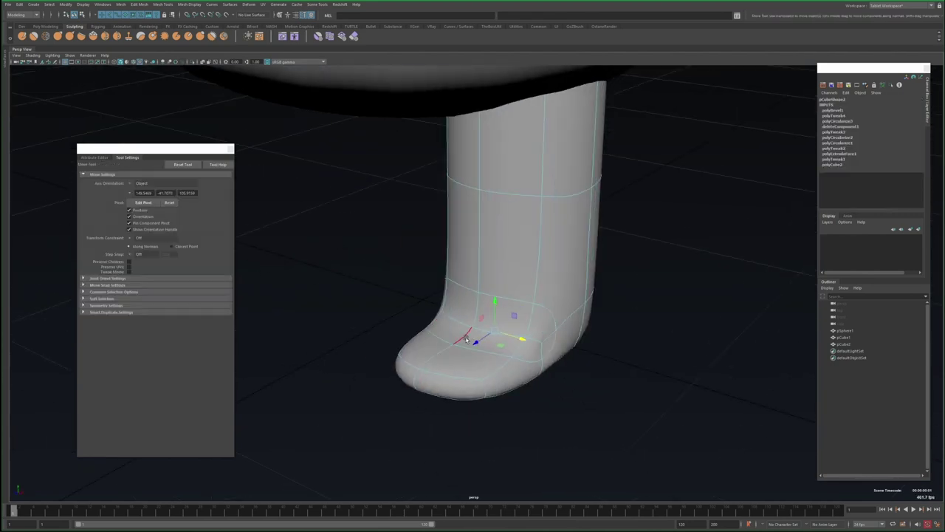
left_click_drag(475, 342, 432, 333, "alt")
right_click_drag(433, 333, 464, 350)
left_click_drag(464, 350, 480, 325, "alt")
key("r")
Select the whole leg and adjust it into a taper.
right_click_drag(480, 325, 461, 303, "alt")
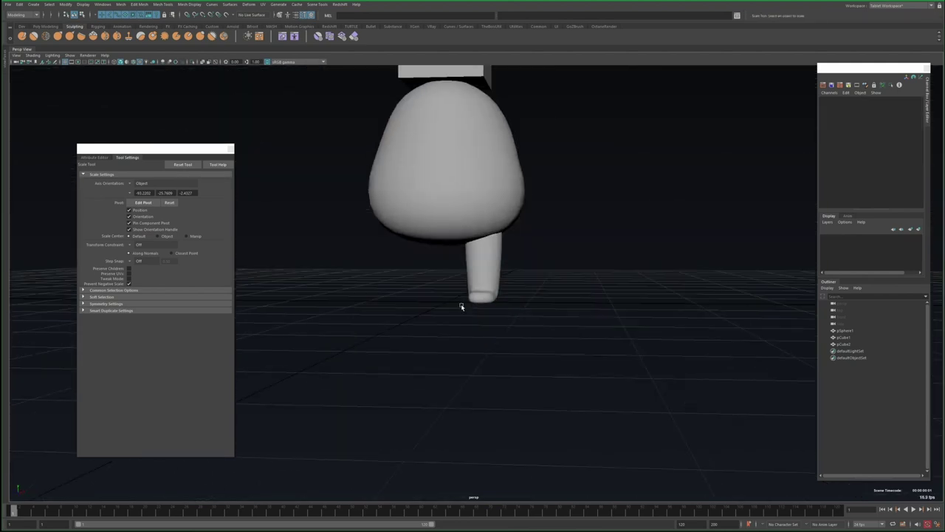
left_click_drag(460, 303, 517, 317, "alt")
key("F8")
key("w")
Create a cylinder from the primitives list for the arm.
right_click_drag(517, 317, 590, 321, "alt")
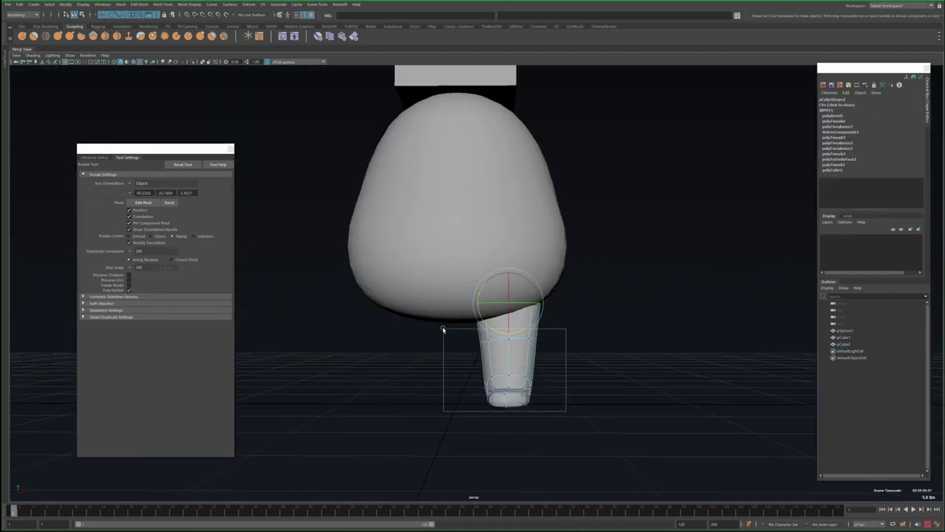
right_click_drag(538, 372, 414, 222, "alt")
right_click_drag(414, 221, 443, 270, "shift")
left_click_drag(473, 398, 521, 343, "alt")
Scale the cylinder thin and move it out from the body as the arm.
key("r")
left_click_drag(521, 343, 436, 285)
key("w")
left_click_drag(501, 295, 604, 225, "alt")
Insert two edge loops along the arm with the 'ins' Insert Edge Loop command.
key("Tab")
type("ins")
key("Return")
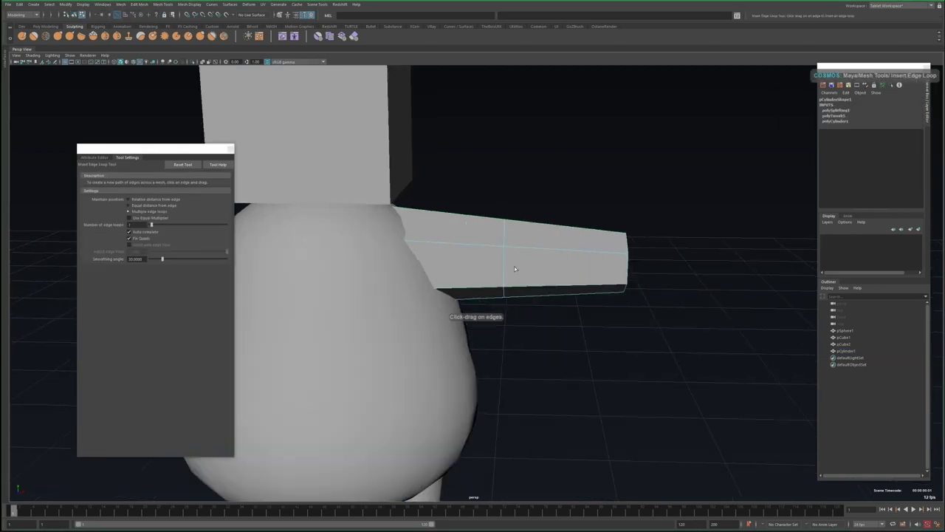
left_click(514, 265)
left_click_drag(514, 265, 472, 254, "alt")
Extrude the arm's end face and scale it down into a tapering tip.
key("r")
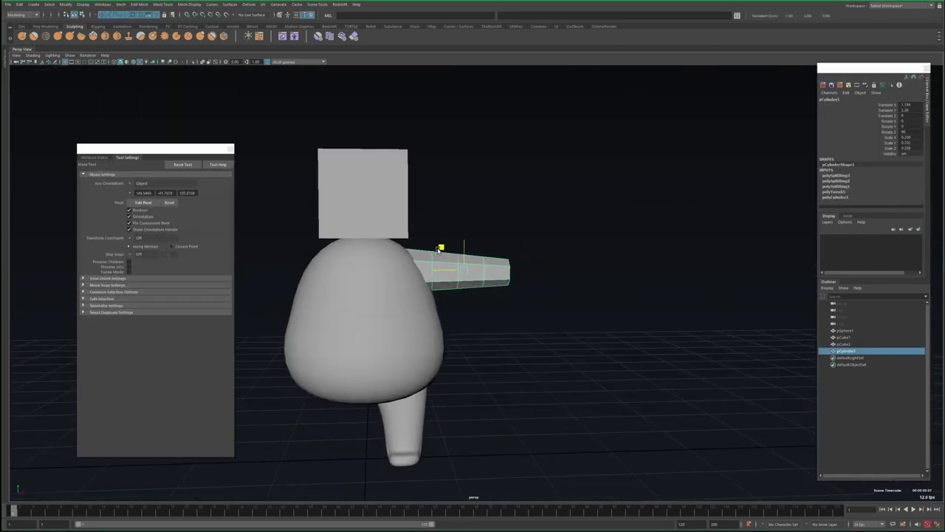
right_click_drag(517, 262, 517, 332, "shift")
left_click_drag(517, 332, 499, 348, "alt")
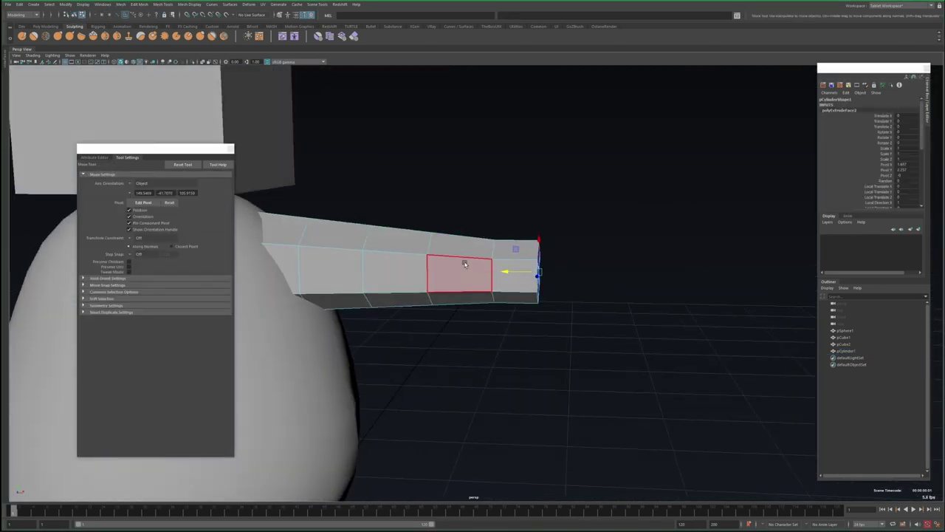
key("ctrl+z")
key("r")
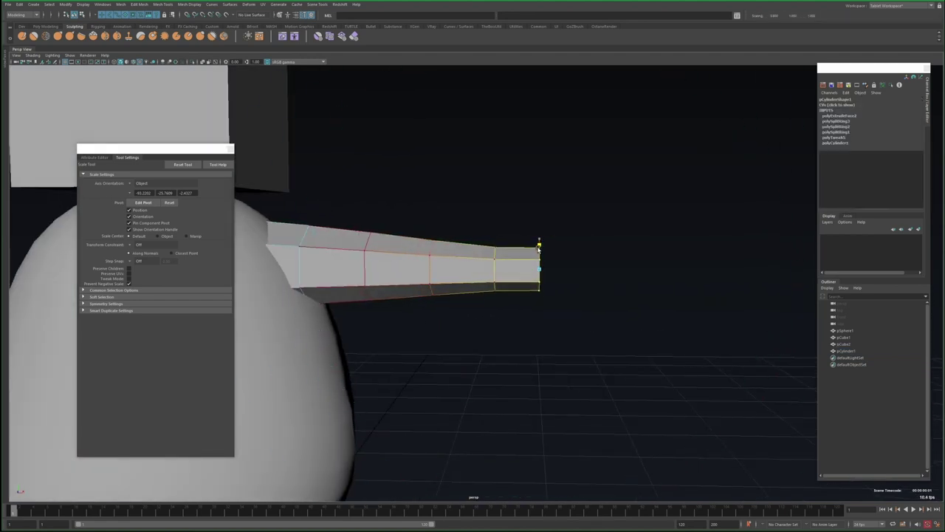
left_click_drag(539, 250, 296, 280, "alt")
key("ctrl+e")
Bevel the arm's edges to round it into a cone-like limb.
key("ctrl+b")
right_click_drag(295, 280, 202, 186, "alt")
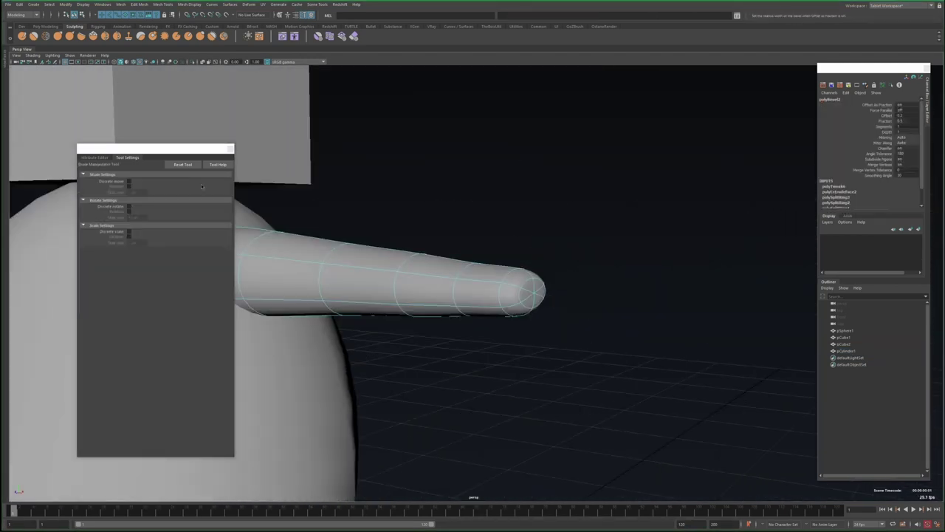
right_click_drag(687, 140, 509, 254, "alt")
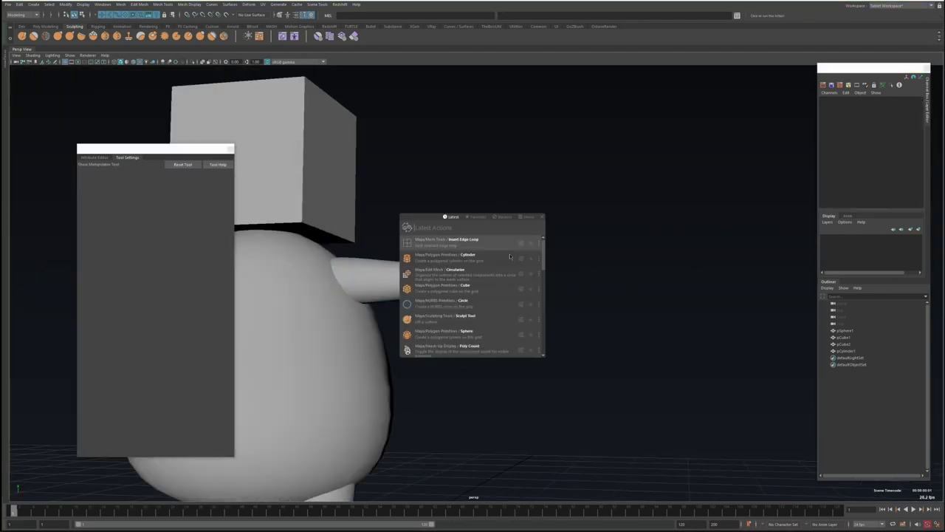
left_click(509, 253)
Stretch, rotate and place the new cube at the arm's end as a thumb capsule.
left_click_drag(422, 411, 522, 320)
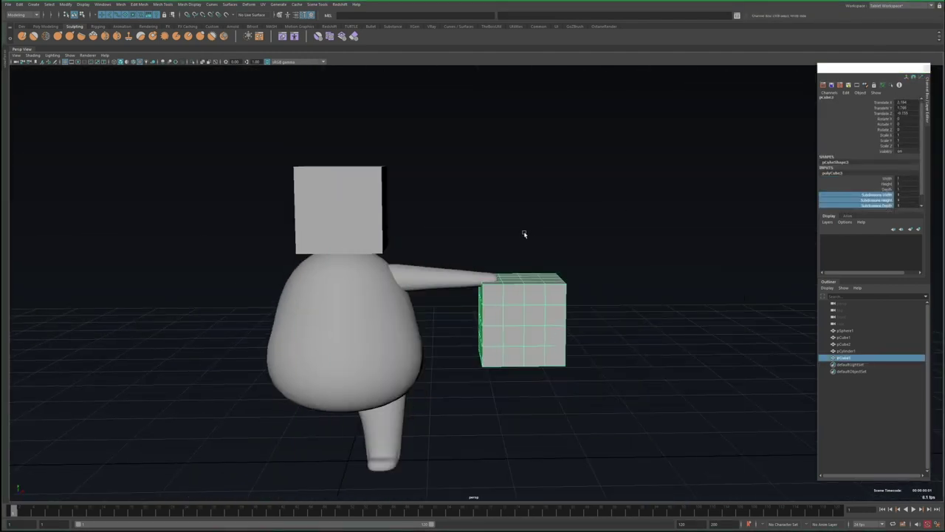
right_click_drag(586, 221, 481, 310, "alt")
left_click_drag(480, 311, 544, 338)
right_click_drag(545, 337, 532, 348, "alt")
left_click_drag(532, 348, 550, 325, "alt")
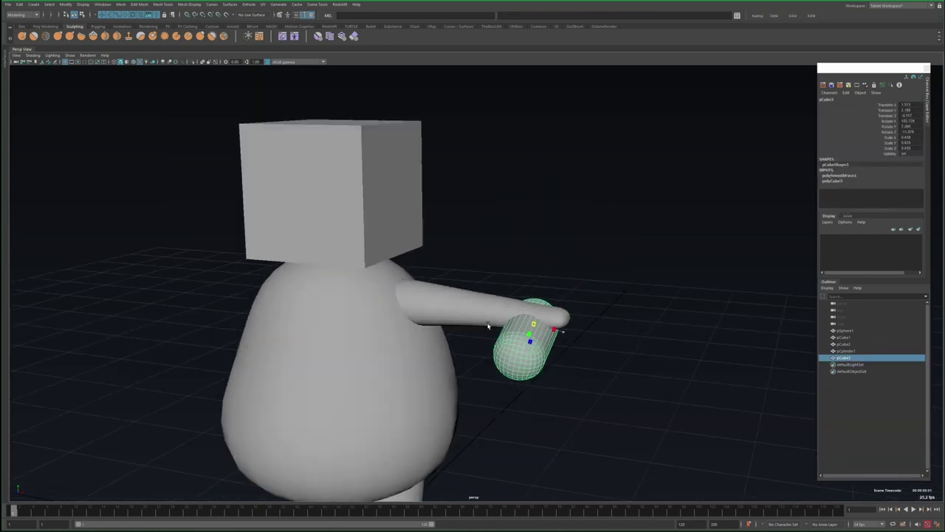
right_click_drag(550, 325, 485, 291, "alt")
left_click_drag(456, 276, 380, 302, "alt")
Smooth the arm mesh and sculpt it with the Sculpt tool.
left_click(508, 289)
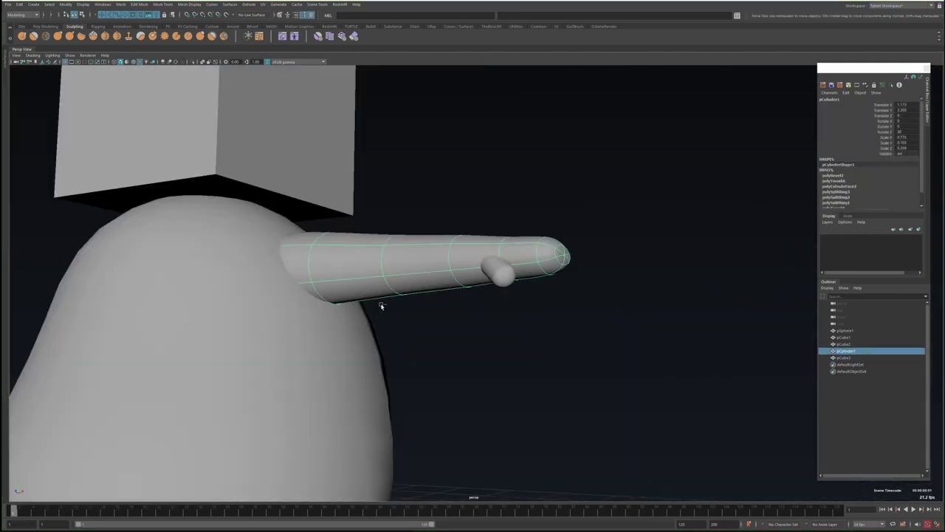
right_click_drag(380, 302, 495, 282, "shift")
key("y")
mouse_move(495, 283)
left_mouse_down("alt")
mouse_move(532, 269)
mouse_move(510, 247)
mouse_move(468, 264)
mouse_move(487, 297)
mouse_move(458, 273)
left_mouse_up("alt")
key("ctrl+shift+t")
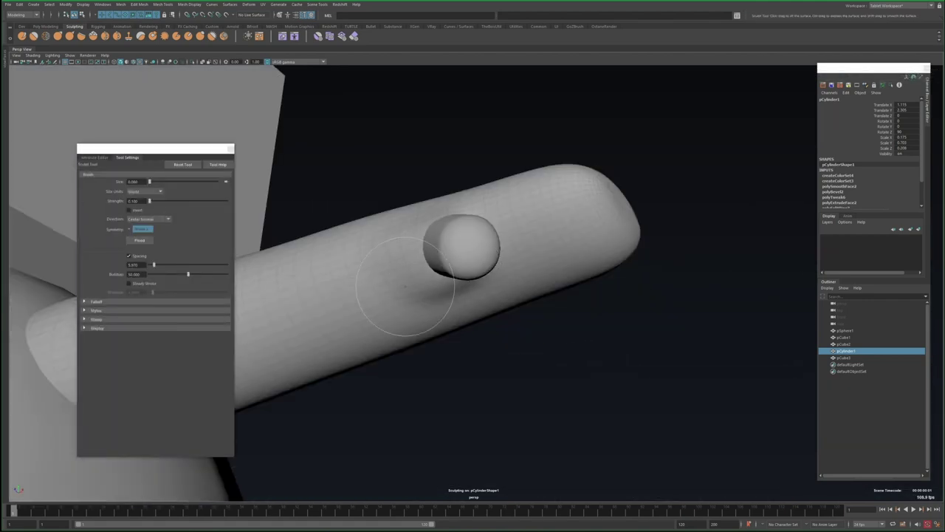
mouse_move(405, 287)
left_mouse_down("alt")
mouse_move(517, 302)
mouse_move(468, 317)
mouse_move(384, 317)
mouse_move(415, 304)
mouse_move(407, 327)
mouse_move(485, 327)
mouse_move(517, 347)
left_mouse_up("alt")
Turn on Soft Select for the small thumb block.
key("w")
left_click(453, 314)
left_click(102, 297)
left_click(129, 306)
left_click(336, 319)
key("b")
left_click(415, 304)
left_click(488, 329)
key("b")
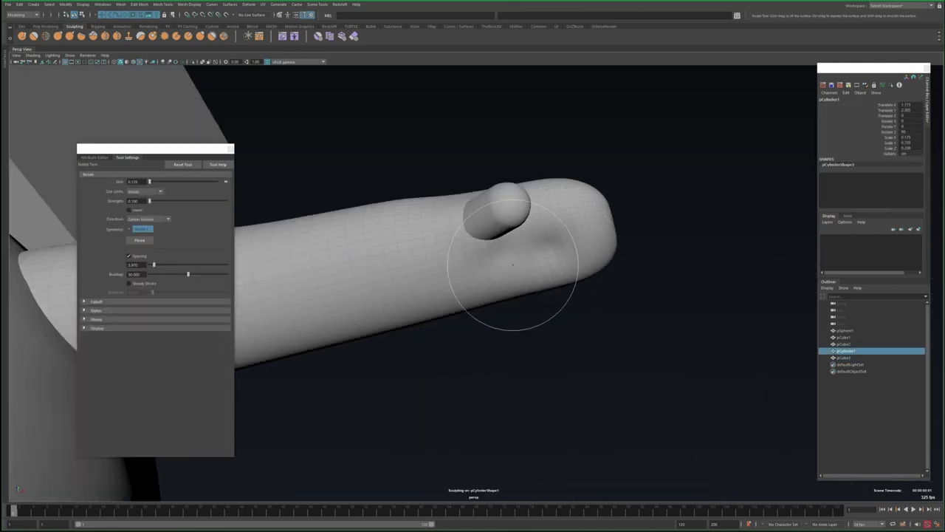
Reshape the arm and thumb using Volume falloff, checking from several angles.
mouse_move(507, 278)
left_mouse_down("alt")
mouse_move(538, 274)
mouse_move(473, 303)
left_mouse_up("alt")
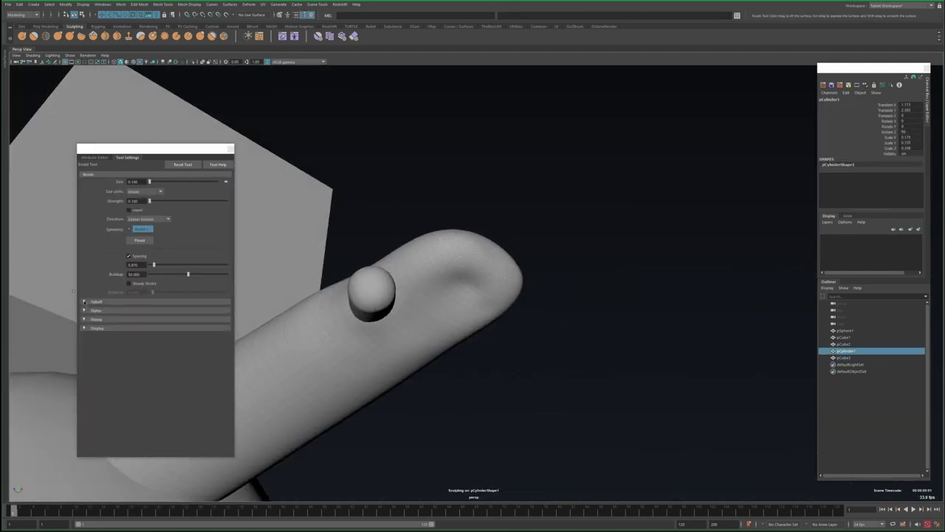
left_click(83, 301)
left_click_drag(347, 325, 401, 319, "alt")
left_click_drag(376, 284, 397, 275, "alt")
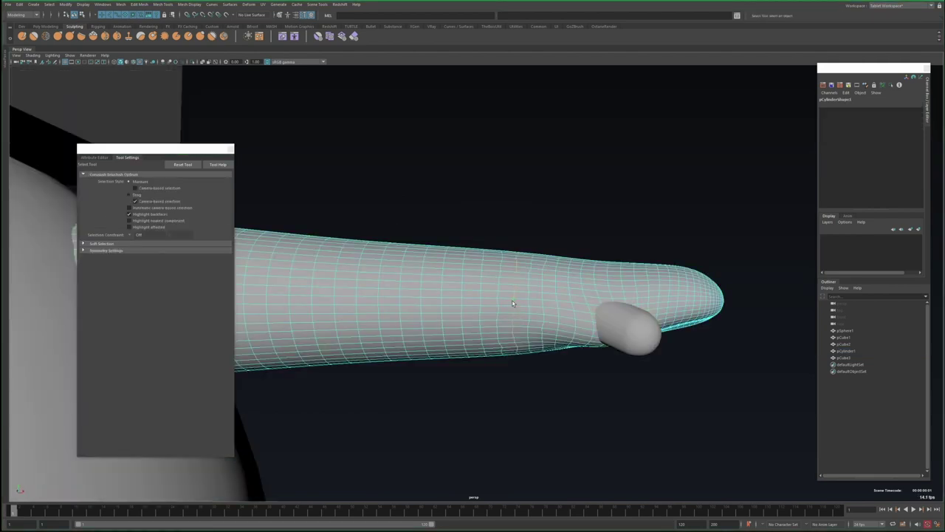
left_click_drag(332, 273, 301, 282, "alt")
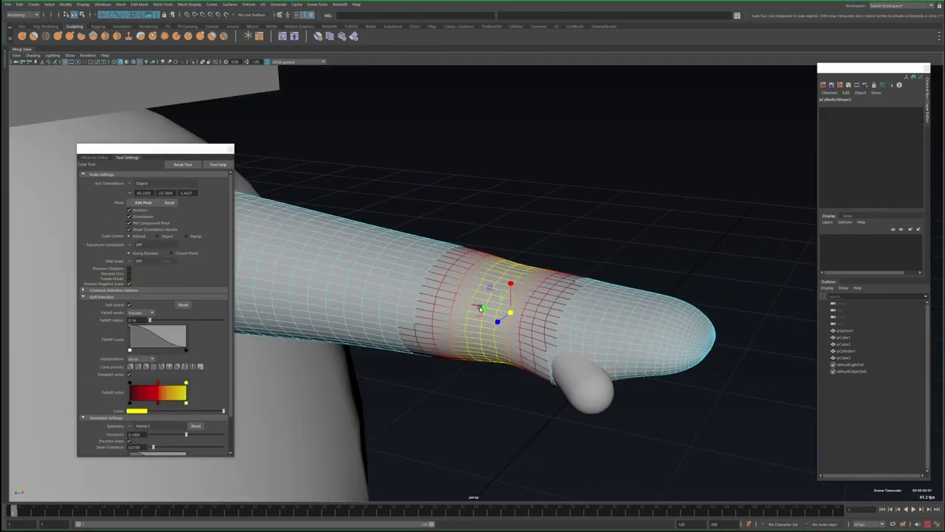
left_click_drag(443, 280, 468, 277, "alt")
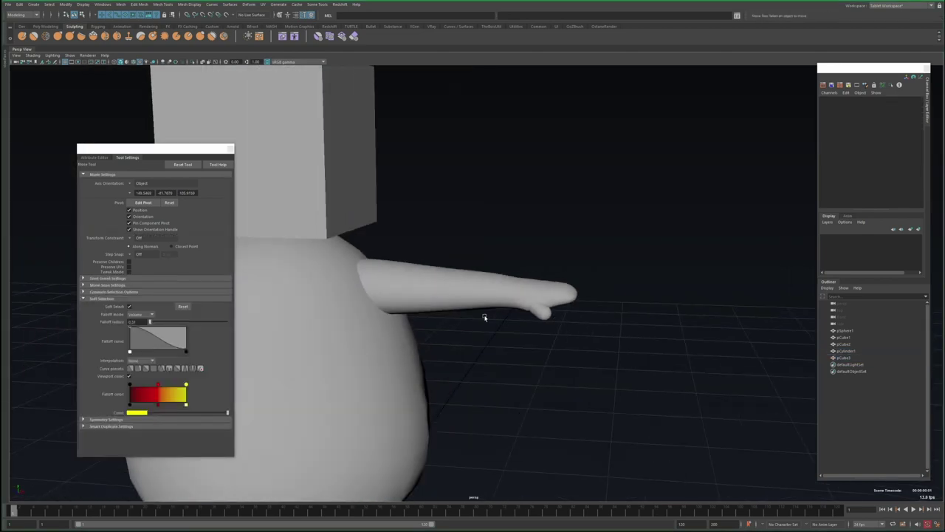
left_click_drag(485, 319, 447, 339, "alt")
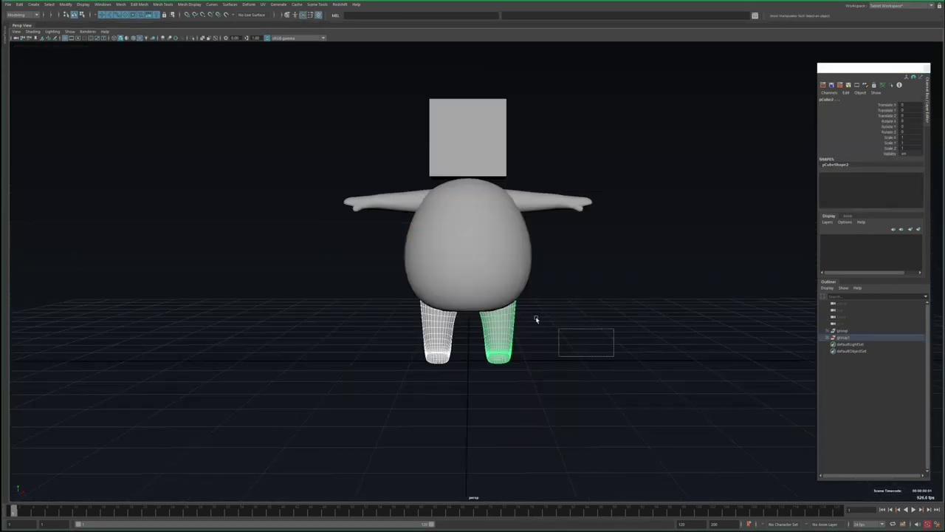
Run Booleans > Union via 'uni' to merge body, arms and legs into pCube8.
key("Tab")
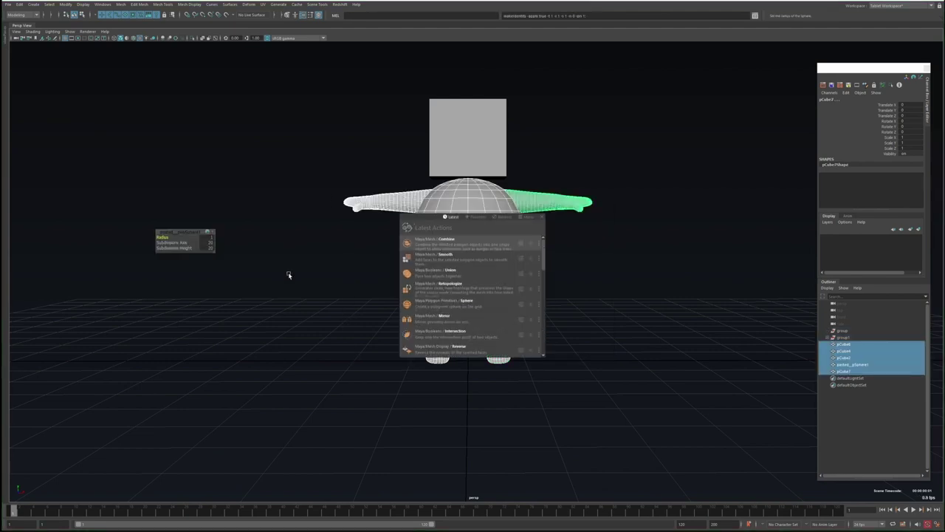
type("uni")
key("Return")
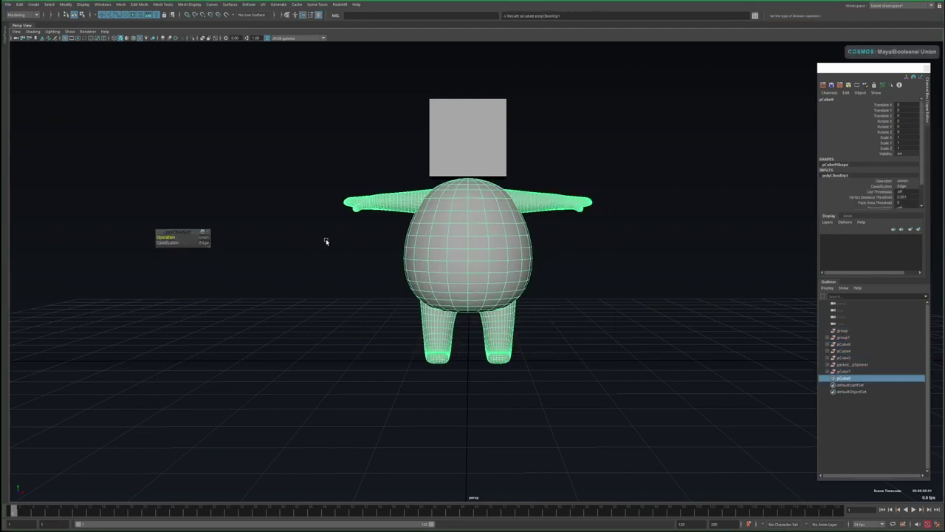
key("ctrl+space")
scroll(325, 240, "up", 15)
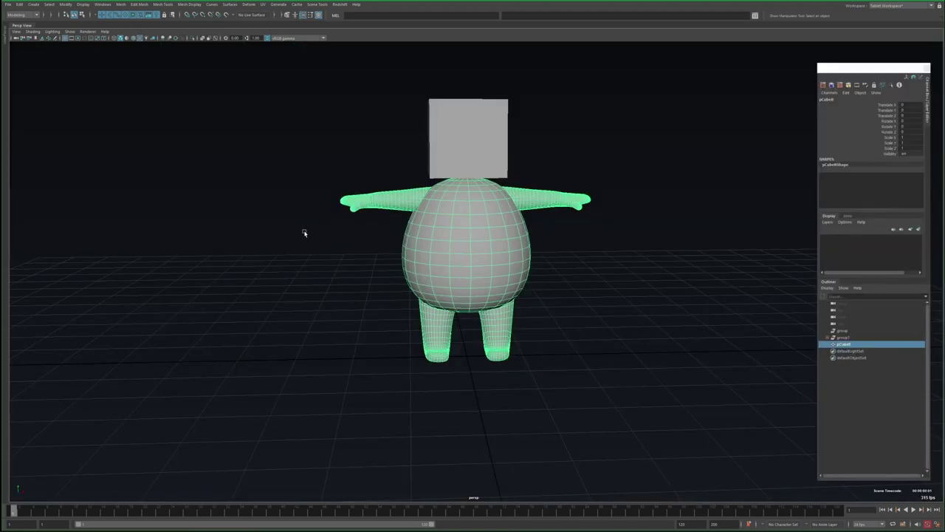
Run Retopologize on the merged body using the 'ret' search.
key("Tab")
type("ret")
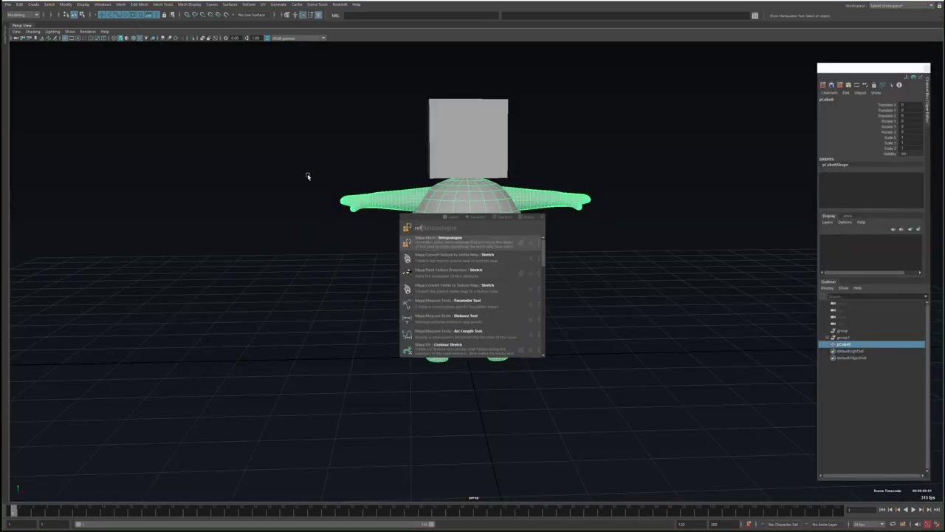
key("Return")
scroll(392, 238, "up", 6)
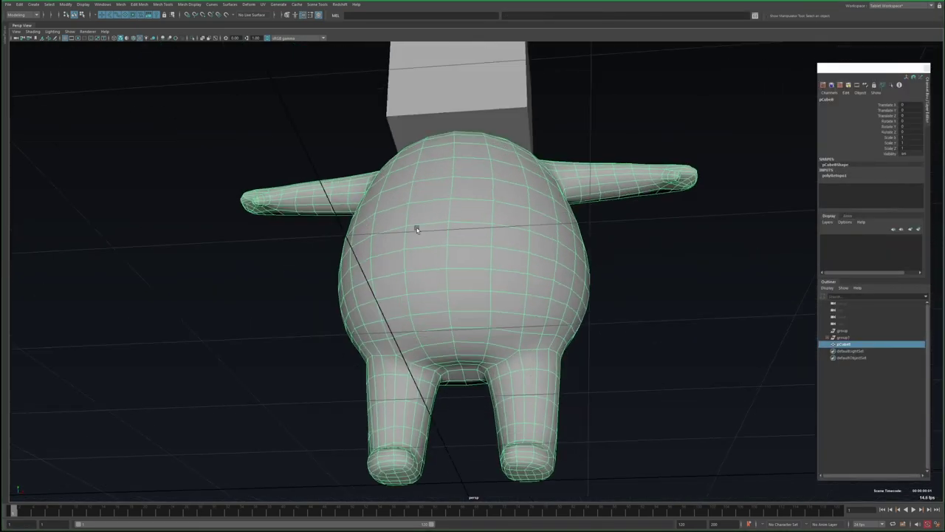
scroll(414, 205, "down", 5)
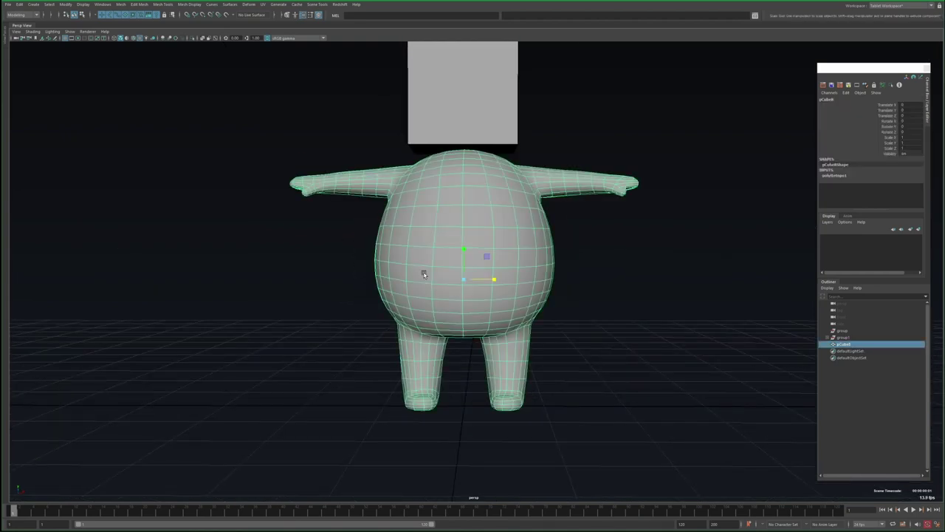
Search for the Mirror command and frame the whole blob in view.
key("Tab")
type("mirr")
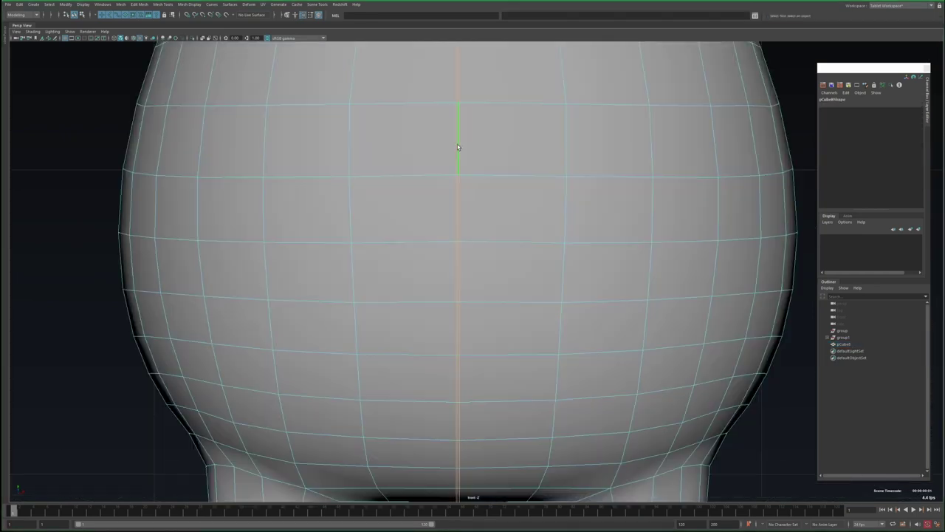
right_click(456, 264, "ctrl")
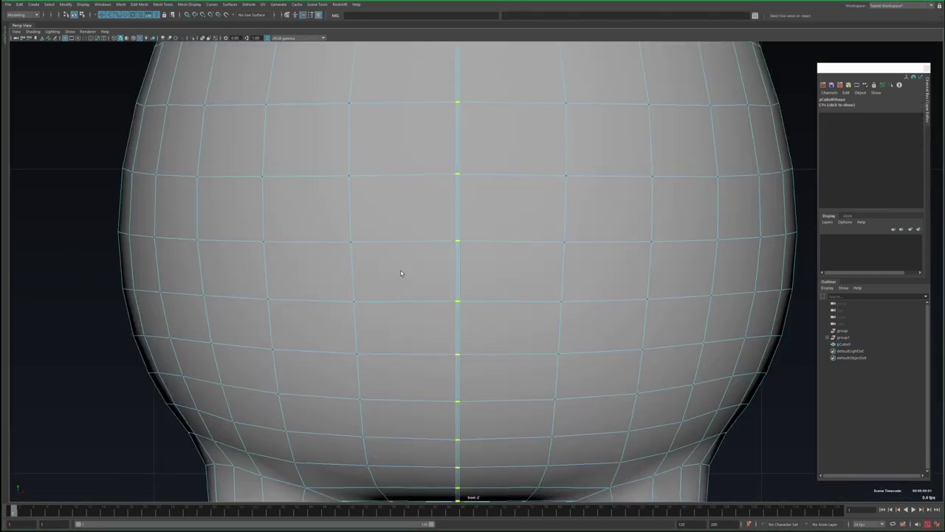
key("a")
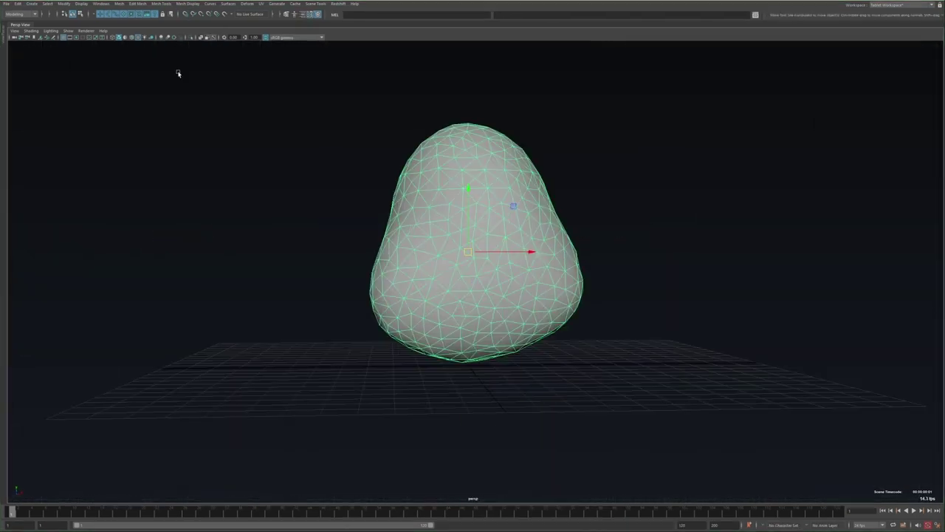
Retopologize the blob and run Mirror to make it symmetric.
mouse_move(418, 311)
left_mouse_down("alt")
mouse_move(425, 305)
mouse_move(423, 317)
left_mouse_up("alt")
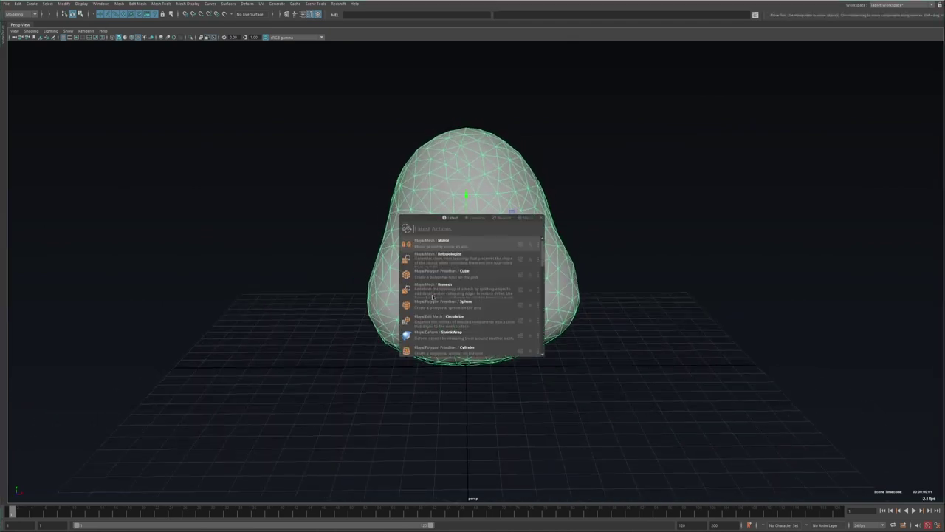
key("Return")
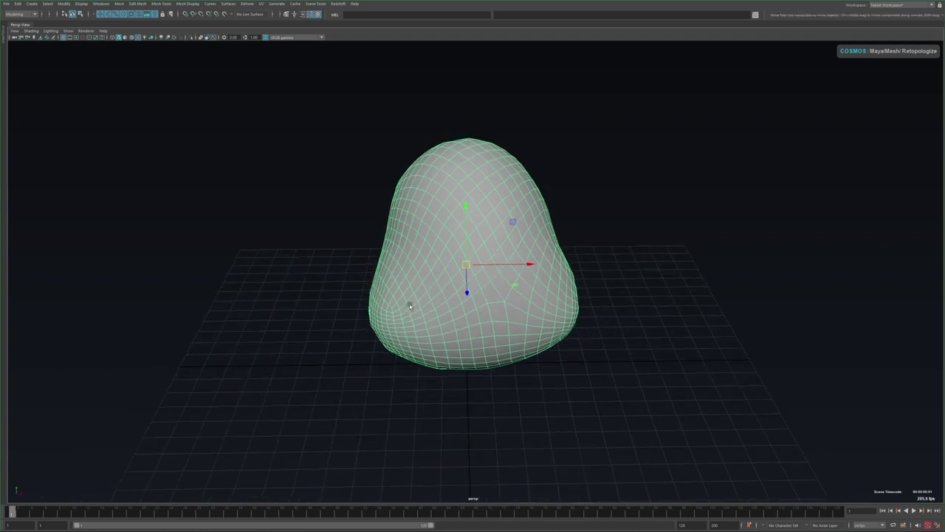
left_click_drag(392, 289, 432, 291, "alt")
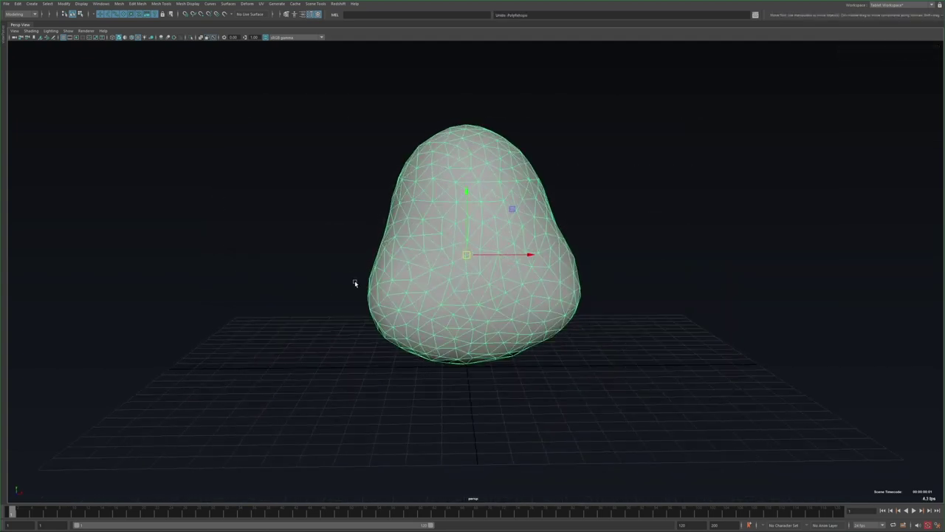
left_click_drag(354, 283, 399, 282, "alt")
key("ctrl+f")
type("mirror")
key("Return")
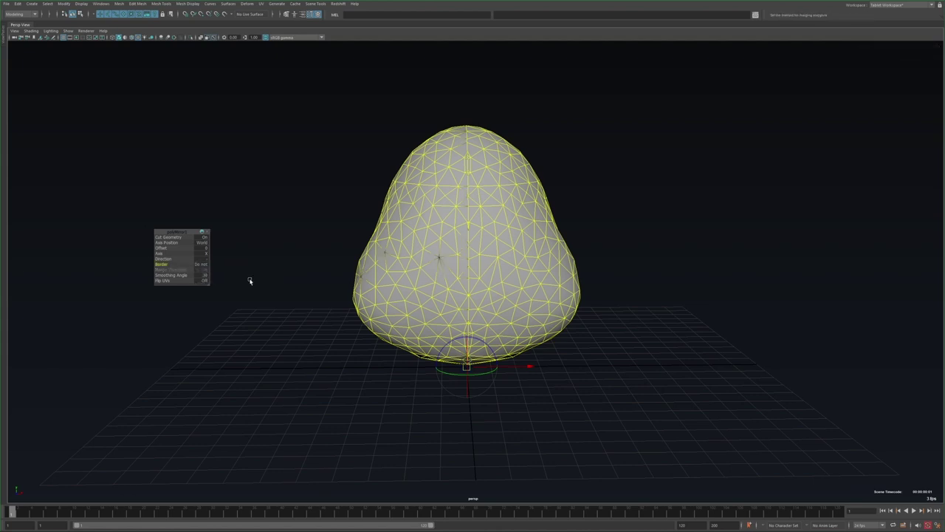
Delete half the faces, retopologize the remaining half, and mirror it back.
right_click_drag(439, 267, 439, 270)
key("Delete")
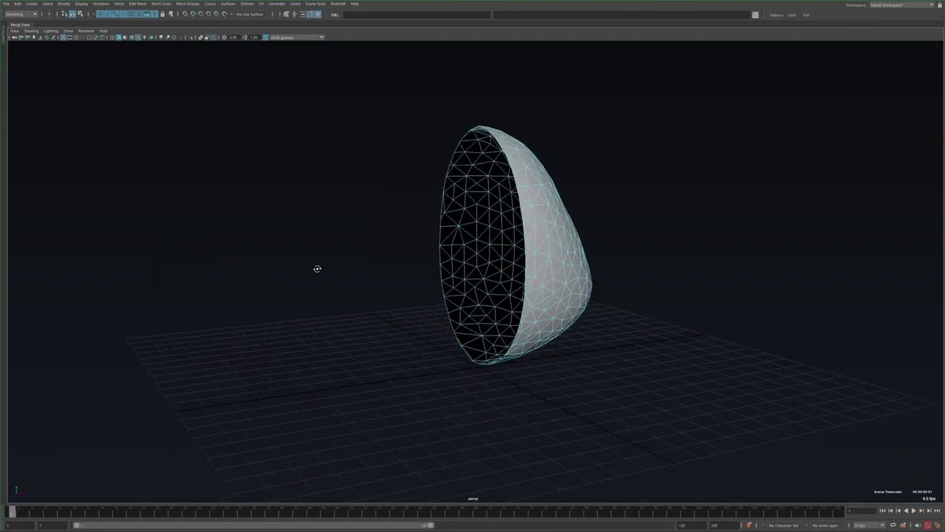
left_click(347, 274)
key("ctrl+f")
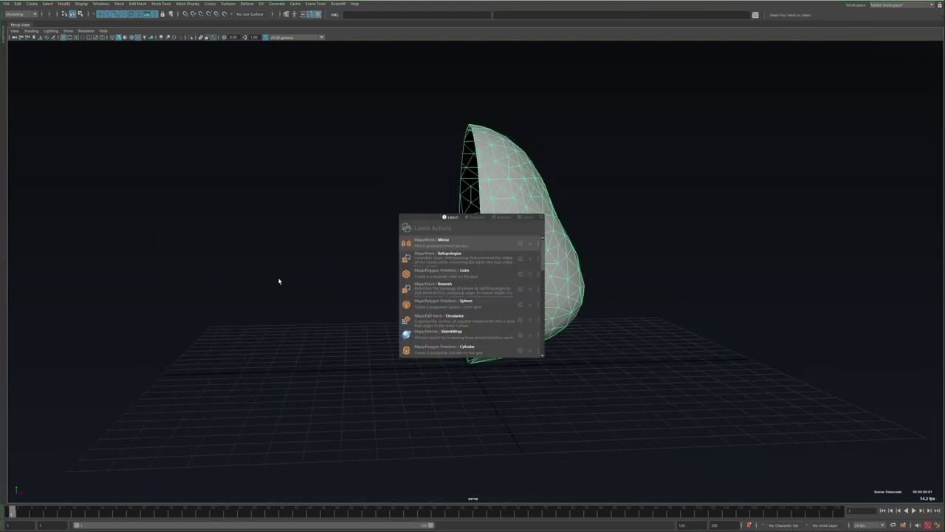
key("Down")
key("Return")
key("ctrl+f")
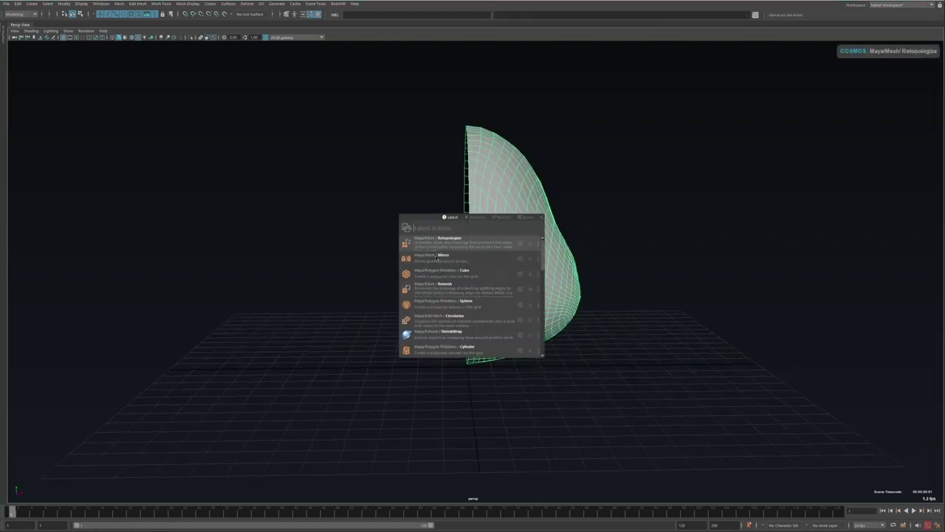
key("Return")
left_click(422, 285)
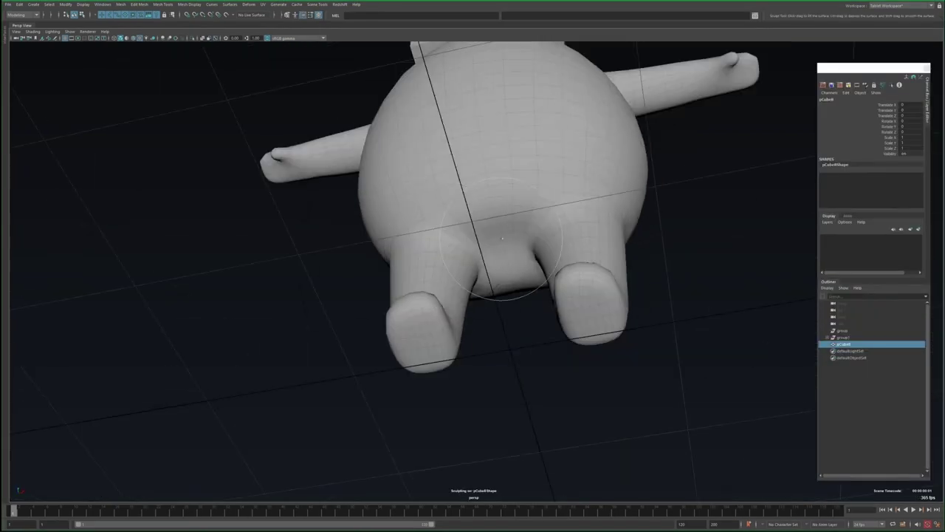
Orbit and zoom to a front view of the combined character.
mouse_move(379, 185)
left_mouse_down("alt")
mouse_move(380, 264)
mouse_move(438, 246)
mouse_move(414, 268)
mouse_move(485, 186)
left_mouse_up("alt")
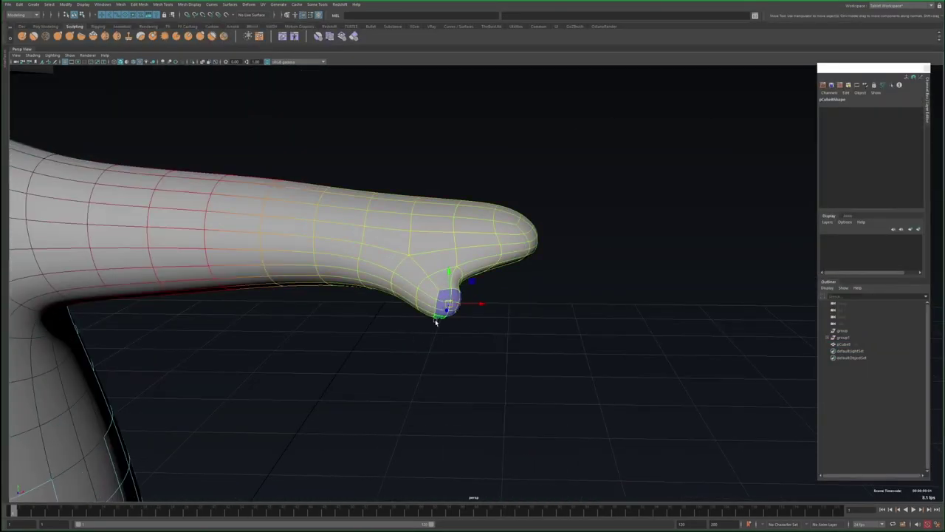
scroll(465, 334, "up", 2)
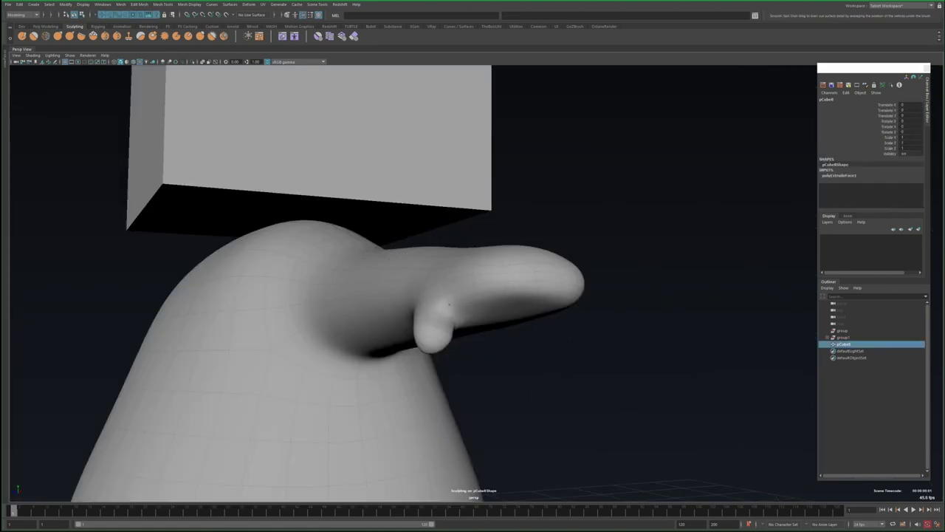
mouse_move(473, 340)
left_mouse_down("alt")
mouse_move(481, 354)
mouse_move(426, 308)
mouse_move(424, 325)
left_mouse_up("alt")
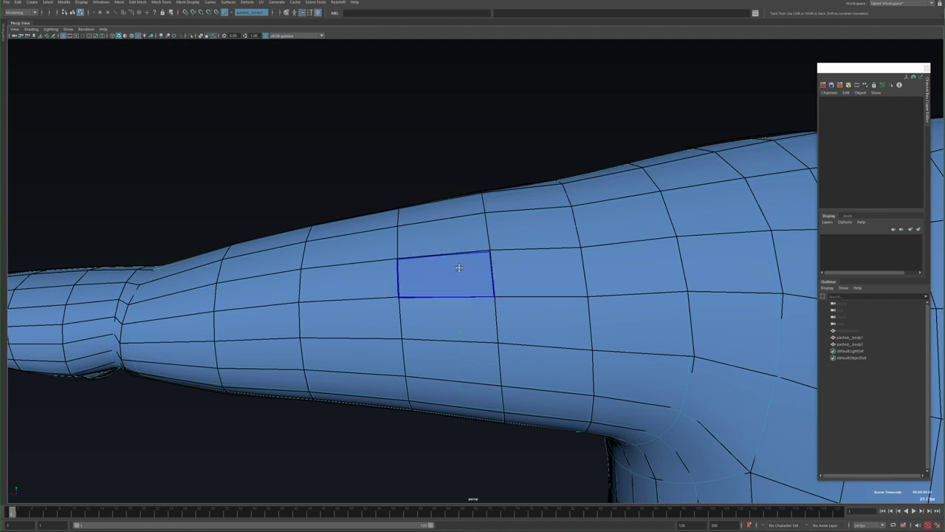
Undo the two stray faces and reshape the inner vertex ring near the hand.
left_click(462, 322, "shift")
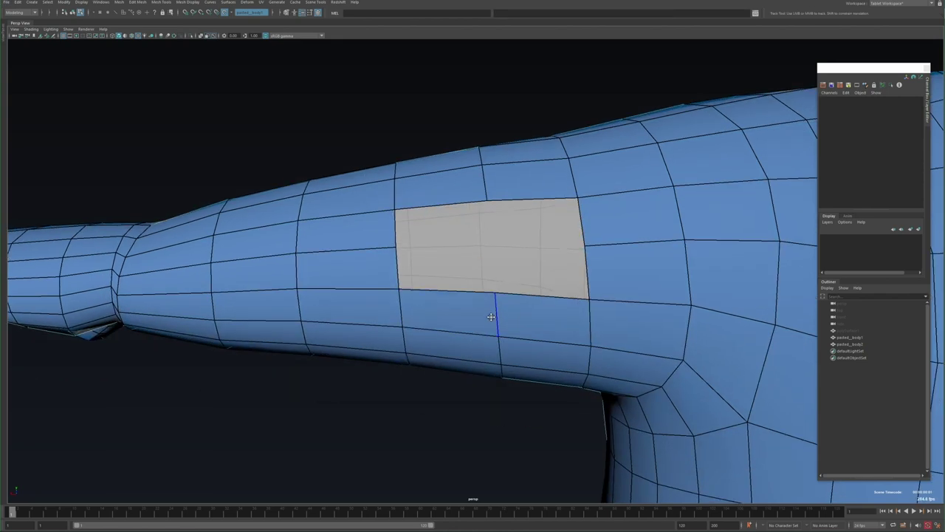
scroll(452, 228, "up", 3)
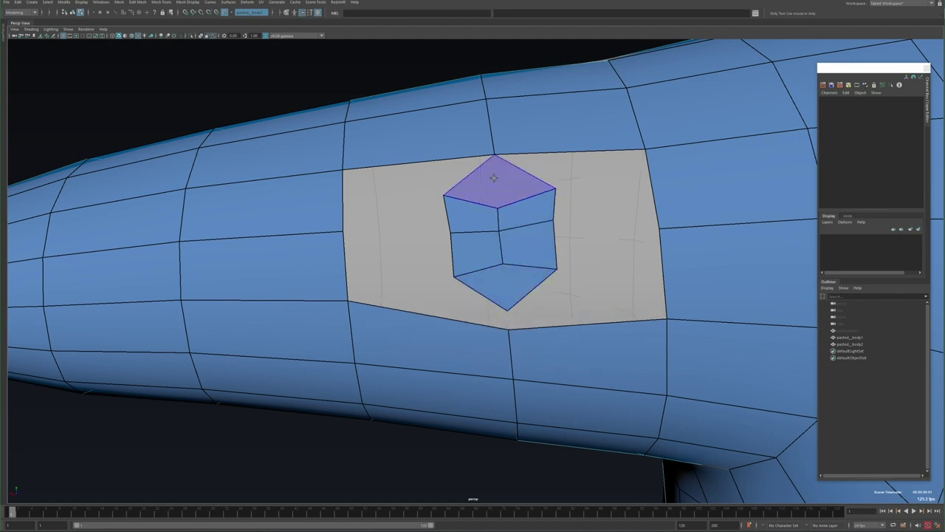
key("ctrl+z")
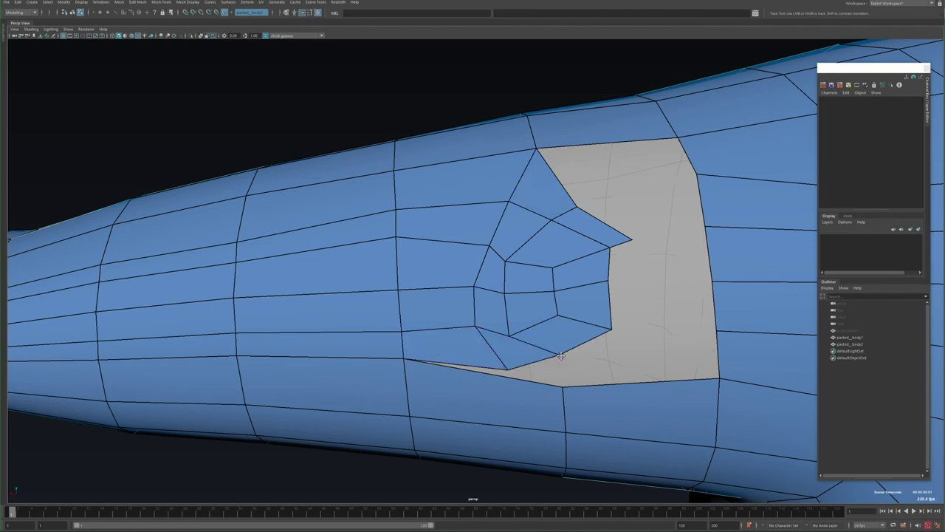
key("ctrl+z")
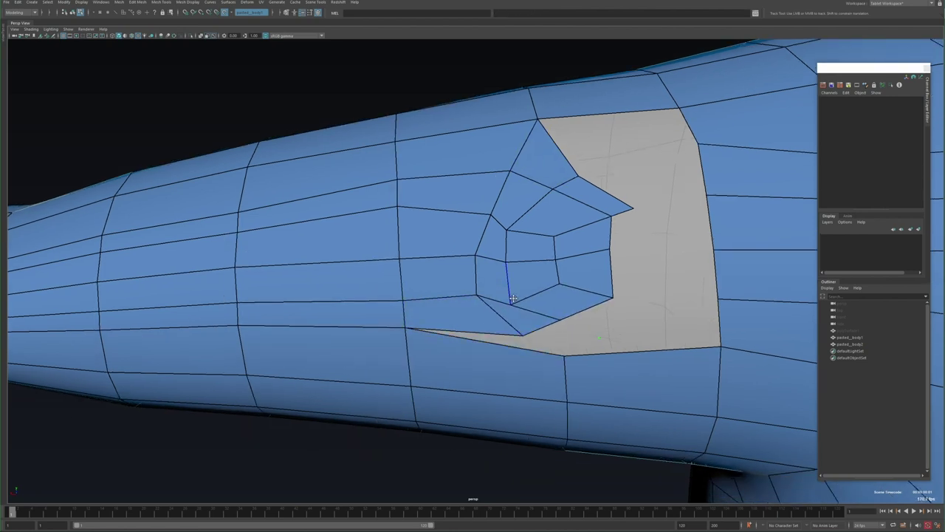
left_click_drag(513, 298, 610, 246)
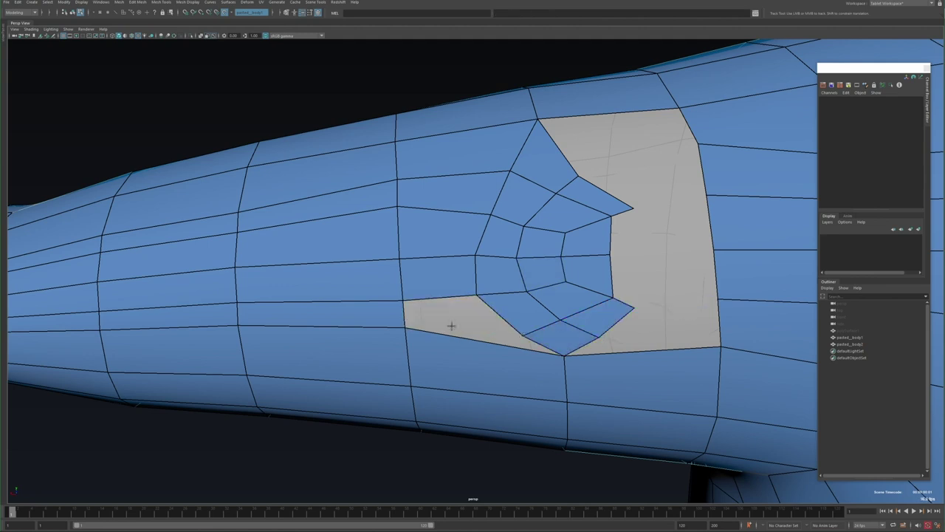
Orbit around the body and hand to check the new arm edge loops.
scroll(329, 315, "down", 3)
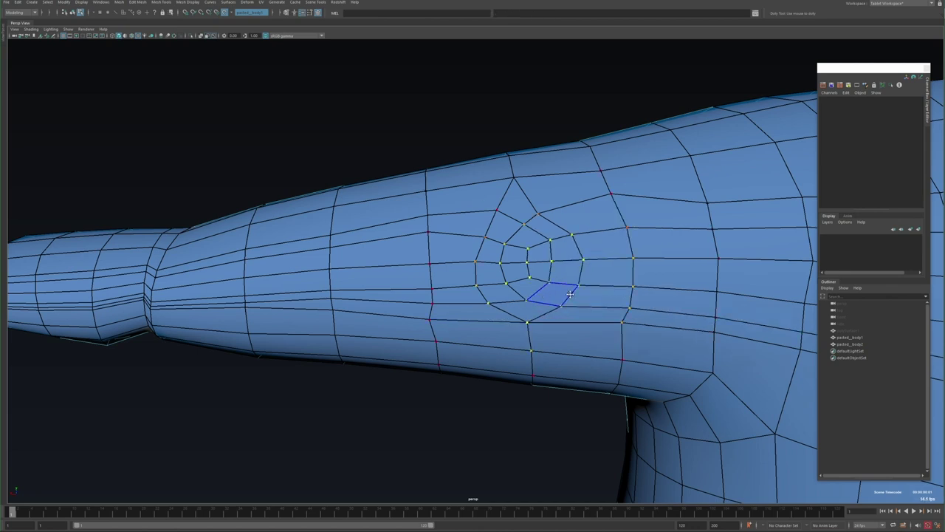
scroll(570, 294, "down", 3)
scroll(579, 316, "down", 6)
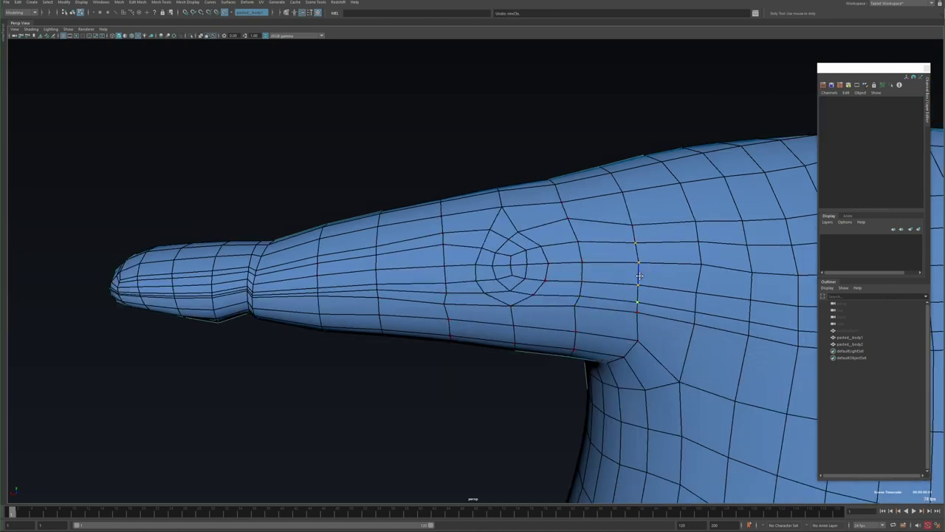
scroll(480, 251, "up", 5)
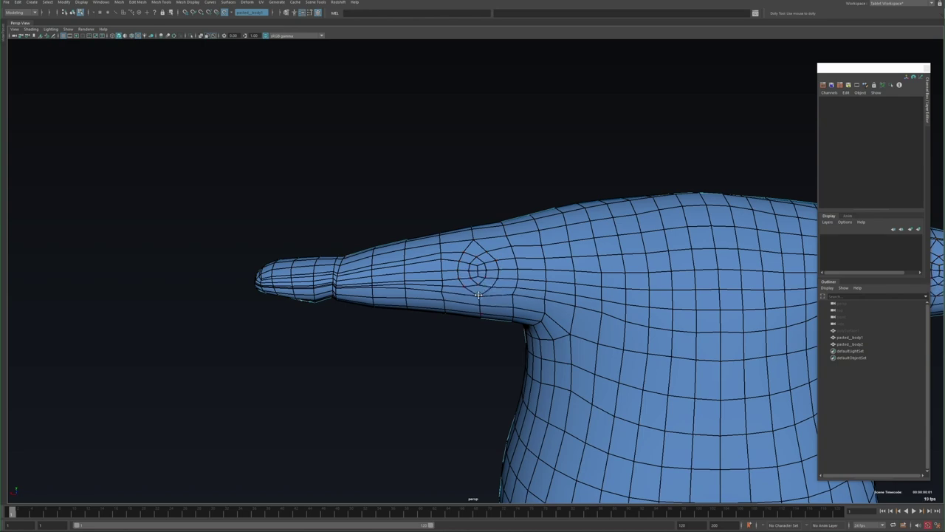
scroll(479, 295, "down", 2)
left_click_drag(478, 294, 566, 331, "alt")
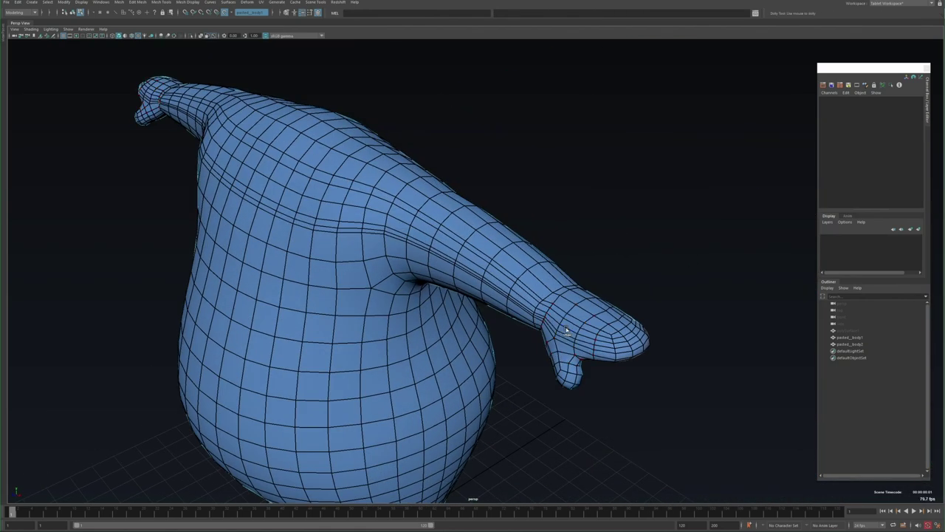
scroll(344, 235, "up", 5)
left_click_drag(344, 234, 481, 316, "alt")
left_click_drag(562, 304, 435, 210, "alt")
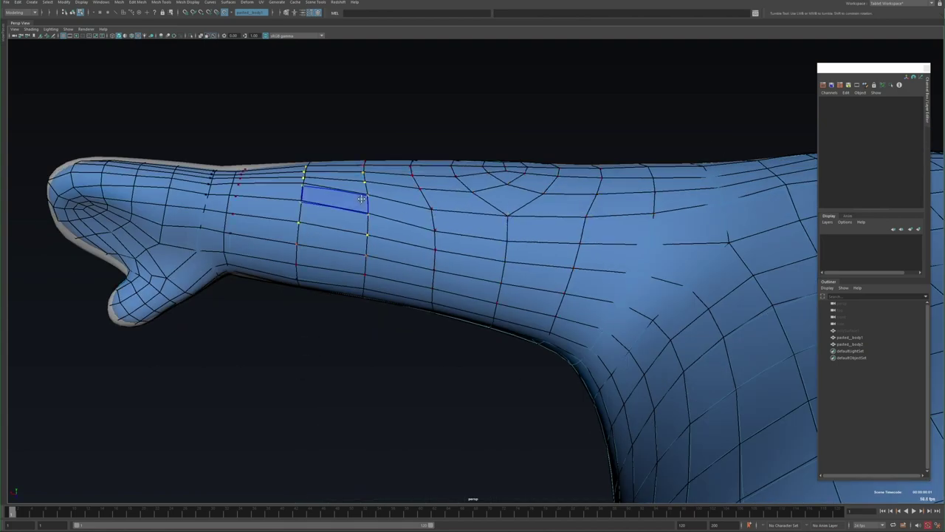
left_click_drag(359, 201, 310, 222, "alt")
Hide the blue working mesh and show wireframe on the shaded grey body.
key("ctrl+h")
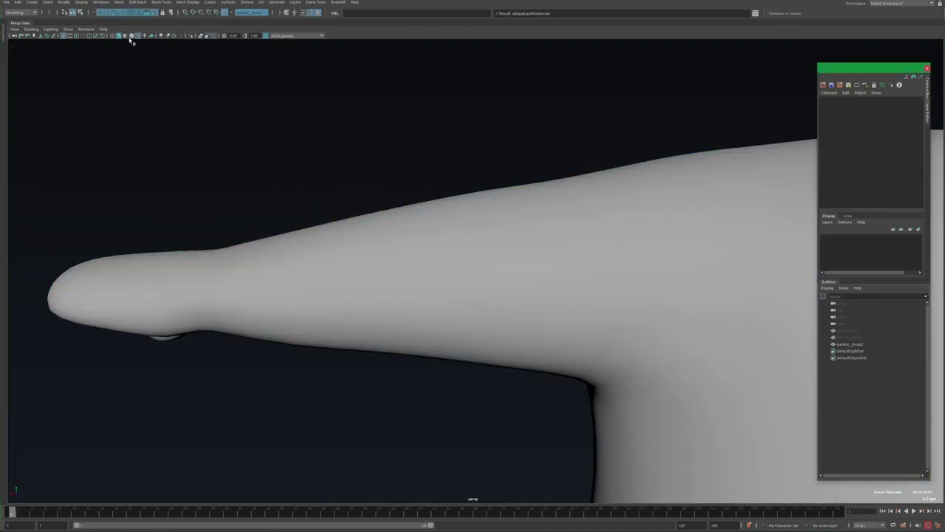
left_click(130, 35)
right_click(390, 263)
mouse_move(390, 264)
left_mouse_down("alt")
mouse_move(365, 327)
mouse_move(356, 326)
mouse_move(432, 261)
left_mouse_up("alt")
Select the finger faces, rotate them, and return to object mode.
key("e")
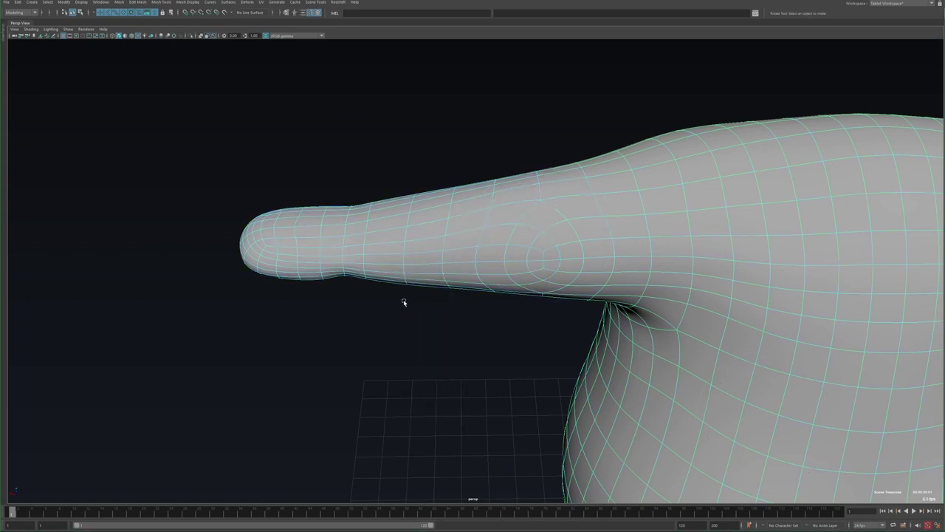
left_click_drag(425, 297, 230, 200, "alt")
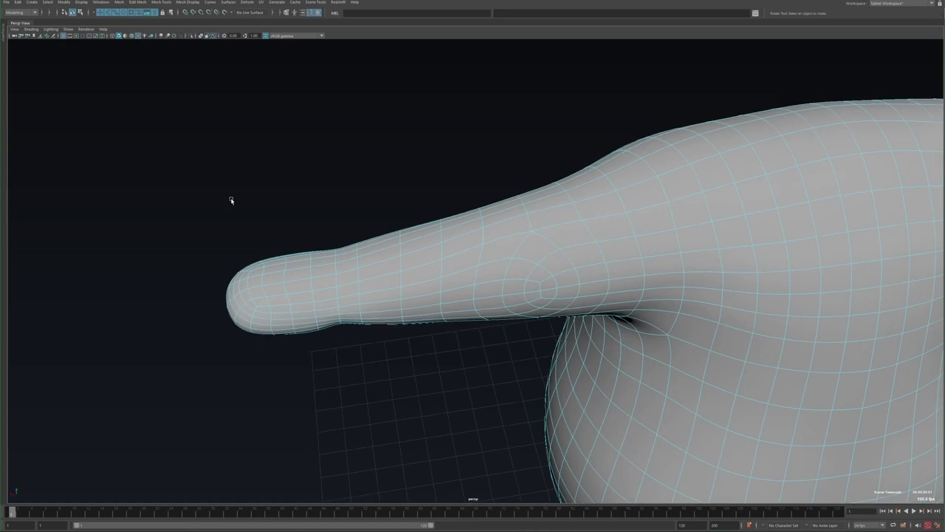
left_click_drag(492, 341, 481, 299)
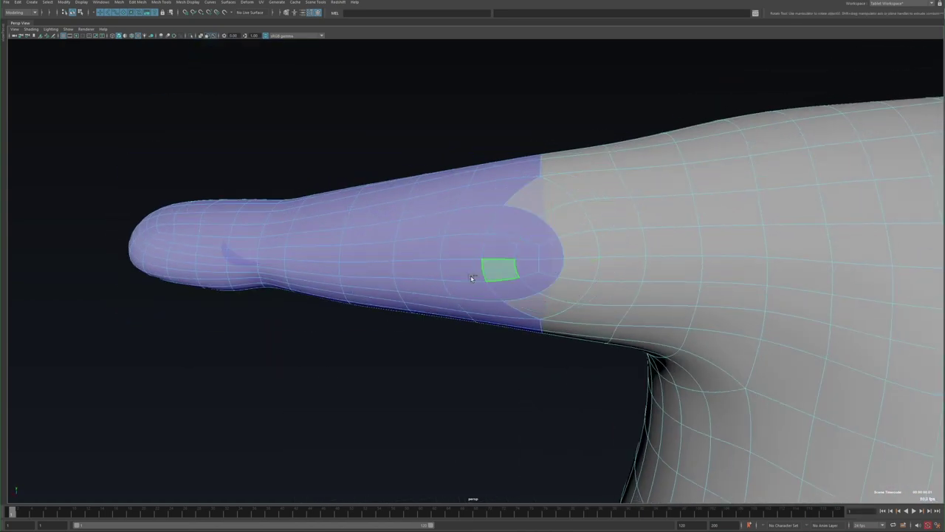
mouse_move(471, 278)
left_mouse_down("alt")
mouse_move(443, 342)
mouse_move(608, 310)
mouse_move(574, 304)
mouse_move(525, 321)
mouse_move(418, 313)
mouse_move(516, 287)
mouse_move(443, 278)
mouse_move(510, 246)
mouse_move(584, 243)
mouse_move(476, 246)
mouse_move(403, 347)
mouse_move(367, 336)
mouse_move(335, 302)
mouse_move(386, 291)
mouse_move(372, 306)
left_mouse_up("alt")
key("F8")
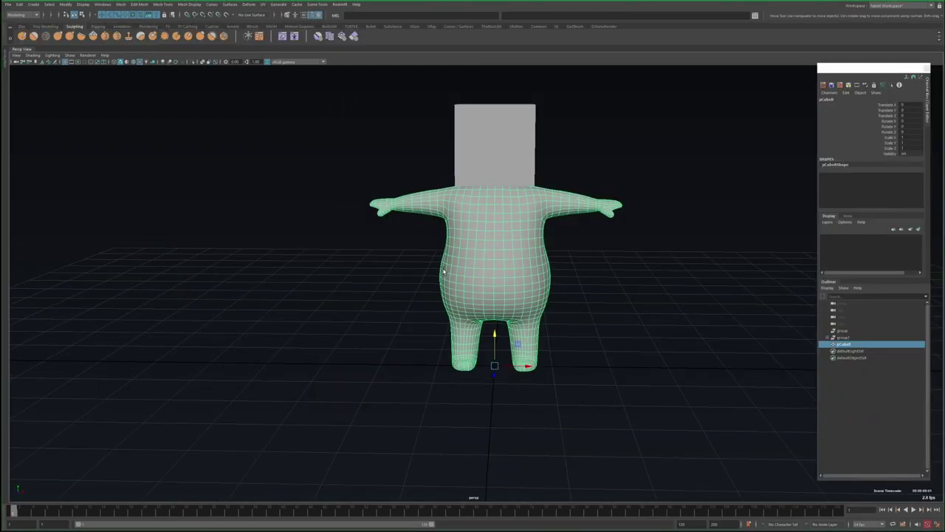
Smooth the head cube and scale it uniformly up to 1.417.
left_click_drag(464, 235, 384, 249, "alt")
left_click(480, 159)
right_click_drag(384, 249, 296, 236, "alt")
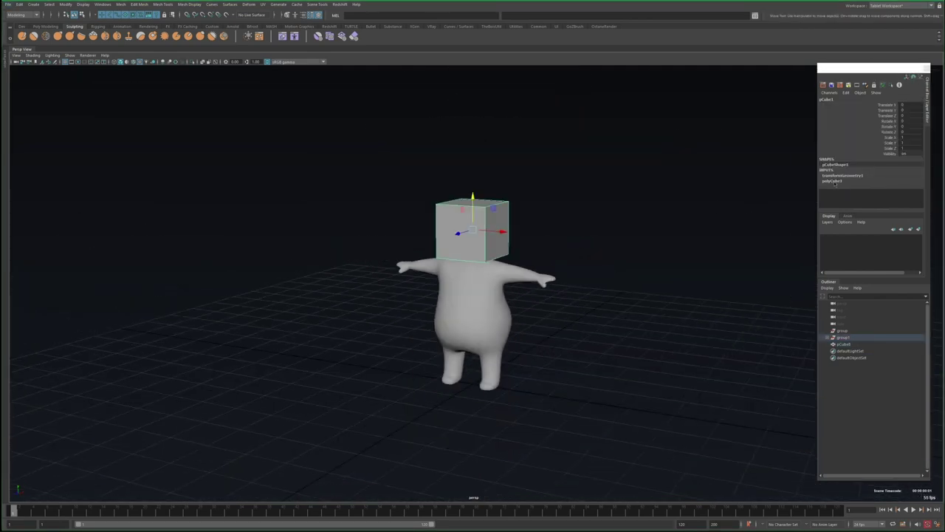
left_click_drag(295, 236, 229, 222, "alt")
middle_click_drag(229, 222, 387, 243)
right_click_drag(386, 243, 443, 247, "alt")
key("r")
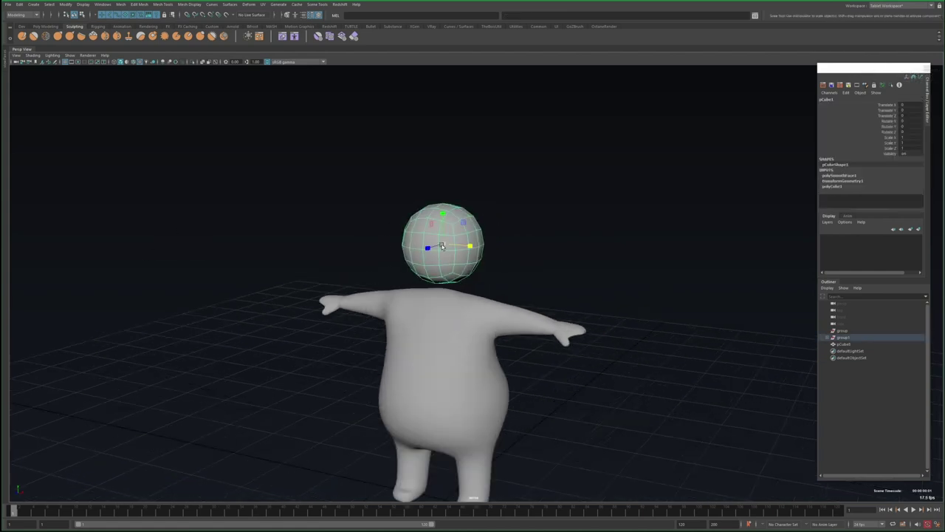
left_click_drag(443, 246, 602, 204)
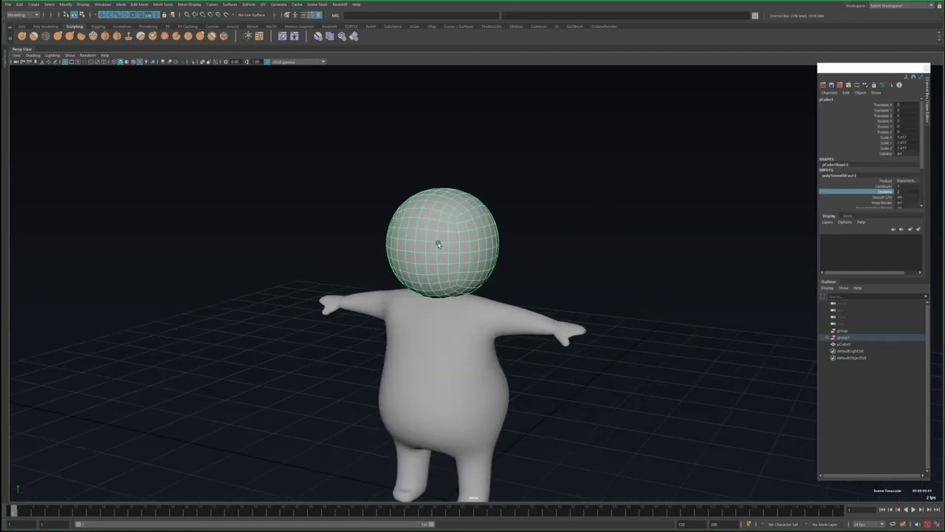
Sculpt the smoothed head into a rounded egg shape with the Sculpt Tool.
left_click_drag(438, 249, 399, 236, "alt")
scroll(364, 220, "up", 2)
key("Tab")
key("Return")
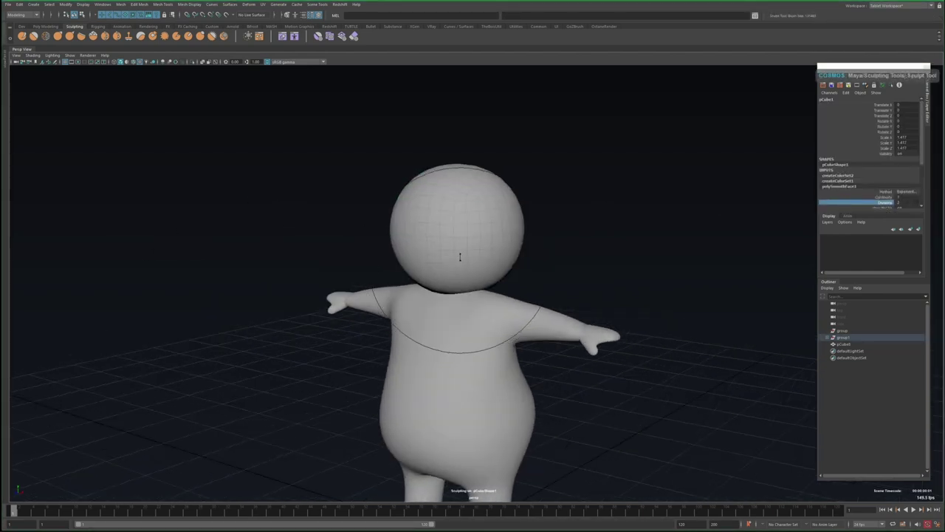
mouse_move(296, 215)
left_mouse_down("alt")
mouse_move(407, 222)
mouse_move(332, 229)
mouse_move(460, 244)
mouse_move(483, 229)
mouse_move(449, 217)
mouse_move(443, 236)
mouse_move(418, 240)
mouse_move(433, 211)
mouse_move(472, 192)
mouse_move(444, 216)
mouse_move(492, 221)
mouse_move(436, 273)
mouse_move(465, 303)
mouse_move(443, 291)
mouse_move(359, 321)
mouse_move(519, 258)
mouse_move(480, 251)
mouse_move(456, 270)
left_mouse_up("alt")
key("ctrl+shift+t")
key("ctrl+shift+t")
scroll(447, 270, "down", 3)
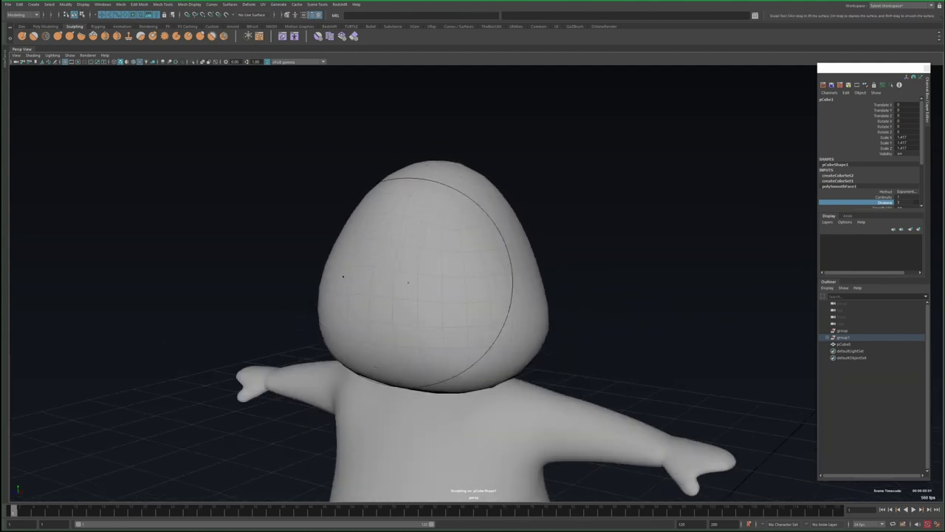
left_click_drag(436, 222, 410, 339, "alt")
scroll(447, 260, "up", 3)
Delete the head's construction history and make it the live surface for Quad Draw.
key("w")
scroll(411, 339, "down", 5)
scroll(291, 282, "up", 2)
key("alt+shift+d")
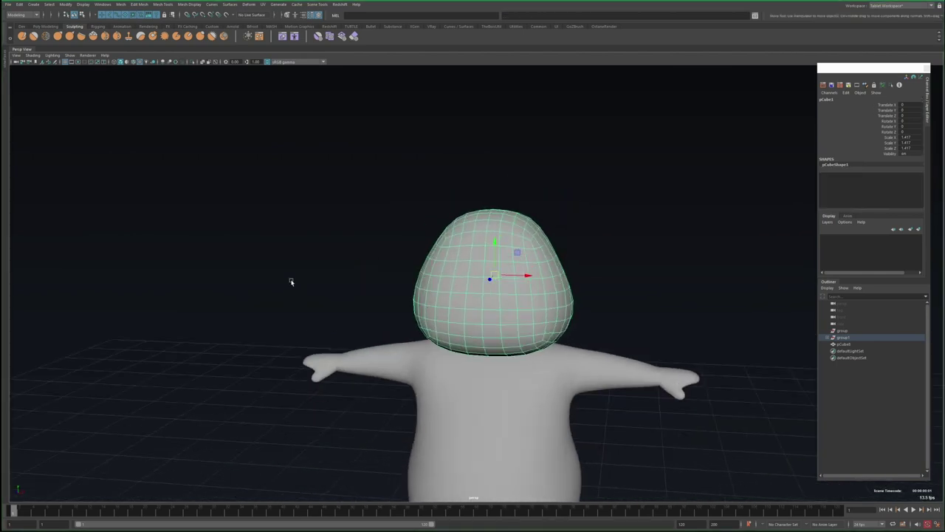
key("ctrl+f")
key("Escape")
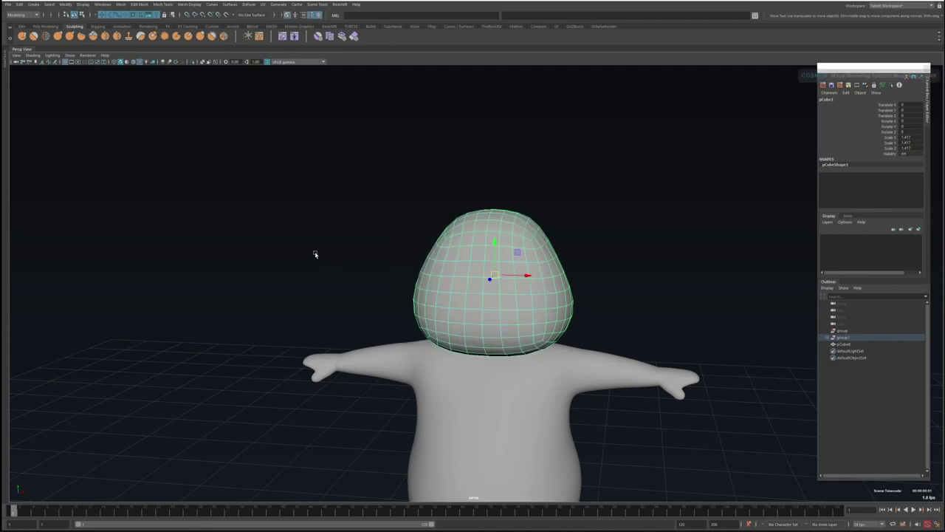
left_click(371, 212)
left_click(908, 369)
Fill quads between the placed dots and join the strips into a closed mouth ring.
scroll(504, 312, "up", 5)
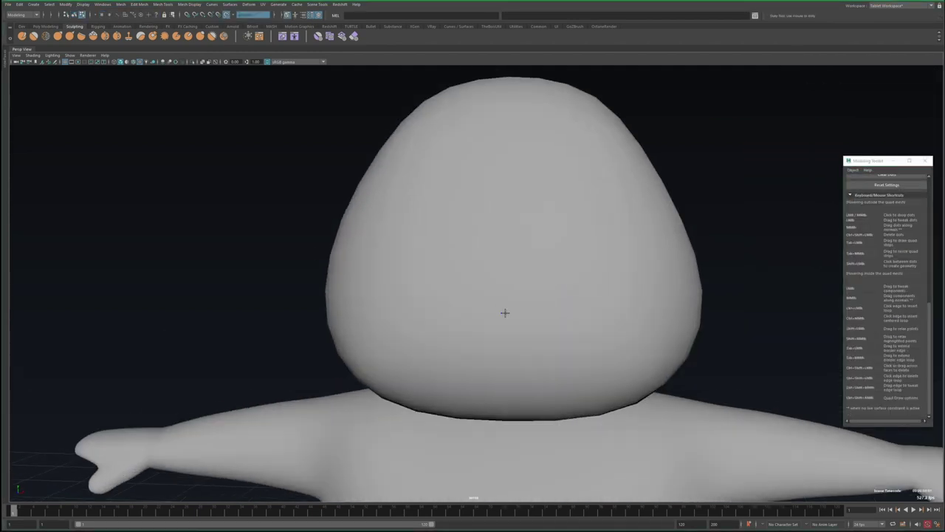
left_click_drag(504, 312, 479, 302, "alt")
scroll(478, 313, "up", 3)
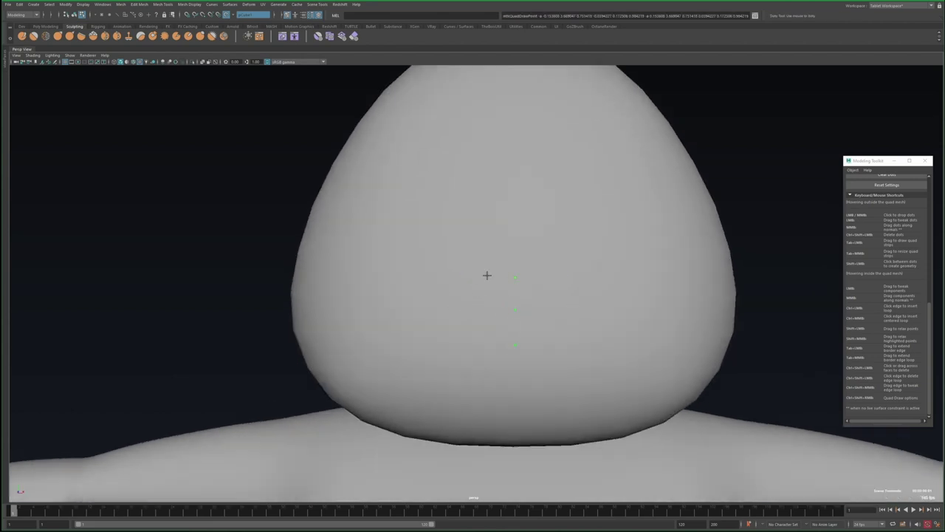
left_click_drag(420, 307, 473, 317, "alt")
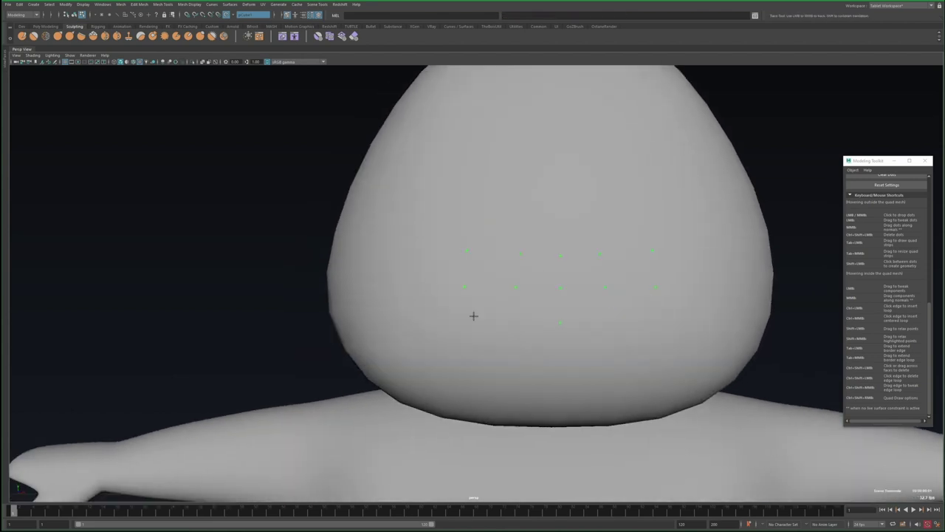
left_click(509, 323, "shift")
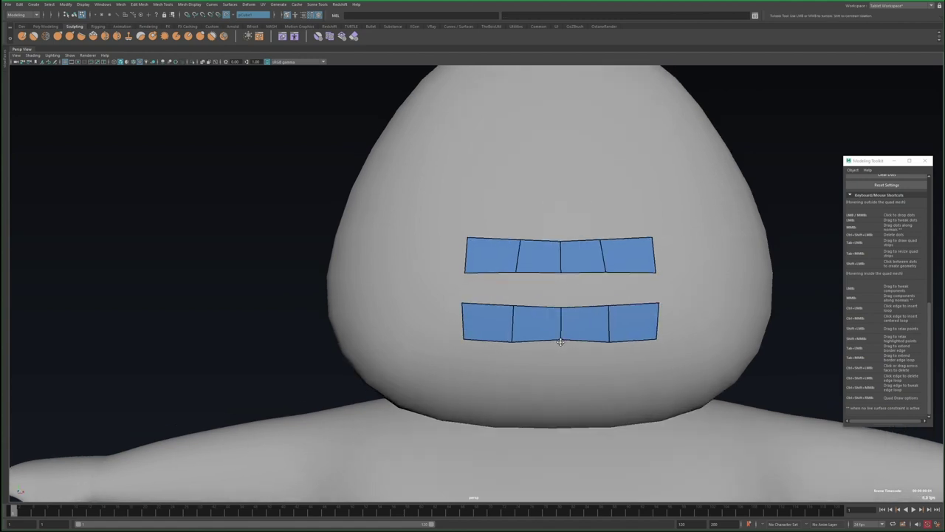
left_click(407, 274, "shift")
left_click(425, 258, "shift")
Add and relax a quad loop above the mouth ring, removing two extra quads.
left_click(394, 227)
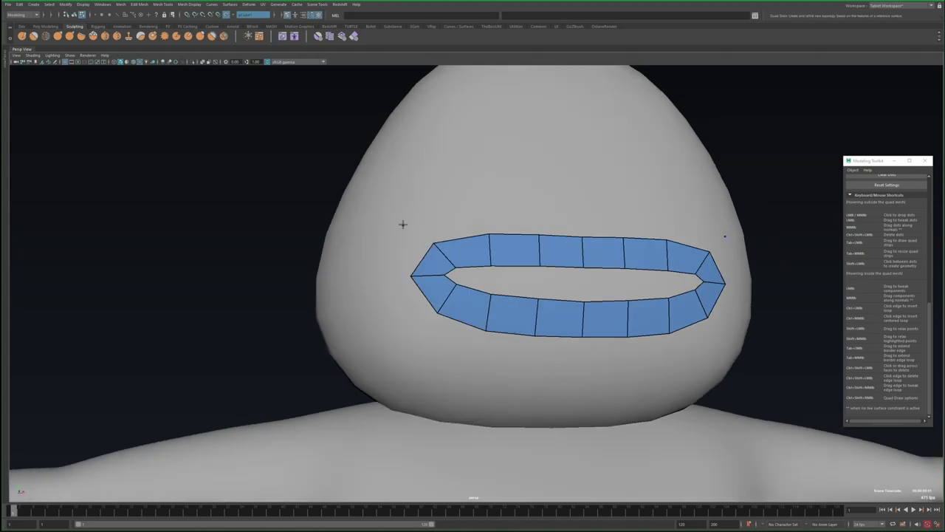
left_click(461, 211)
left_click(517, 207)
middle_click_drag(559, 209, 505, 330)
scroll(490, 280, "down", 3)
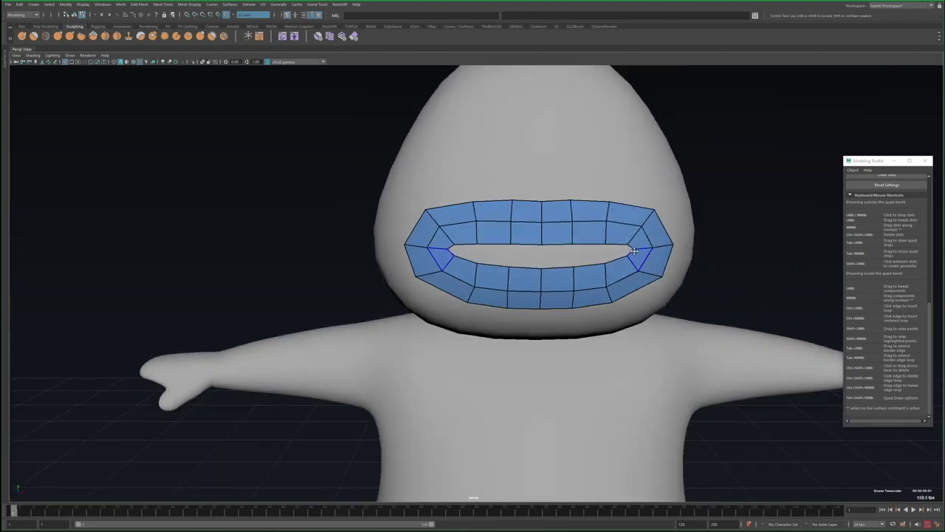
scroll(624, 252, "up", 1)
mouse_move(624, 252)
left_mouse_down("shift")
mouse_move(569, 248)
mouse_move(517, 281)
left_mouse_up("shift")
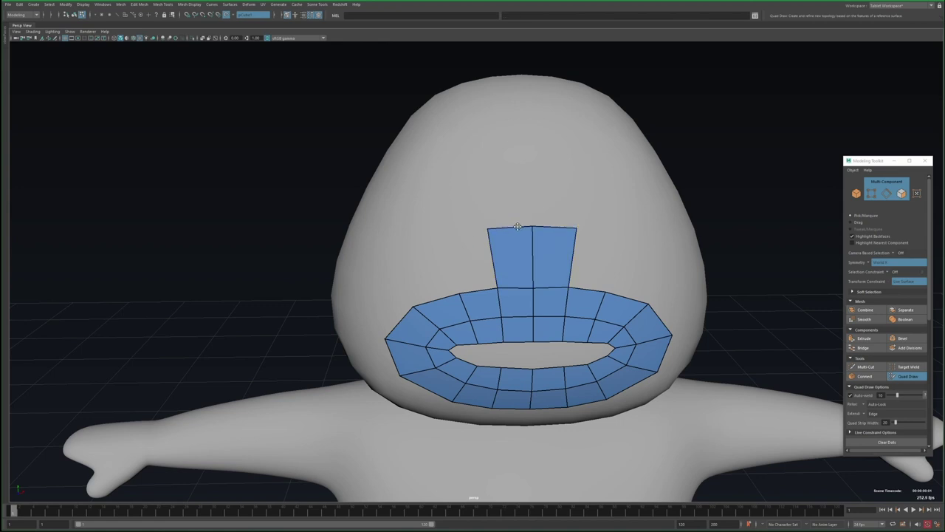
key("ctrl+z")
Place dots on top of the head and fill quads across both cheeks and the chin.
left_click_drag(465, 265, 479, 341, "alt")
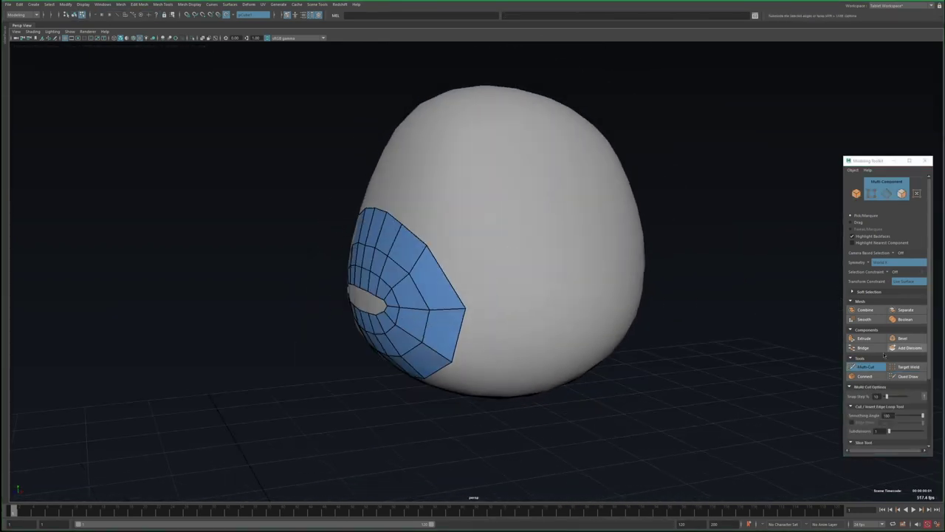
left_click_drag(478, 265, 604, 205, "alt")
left_click_drag(518, 216, 498, 228, "alt")
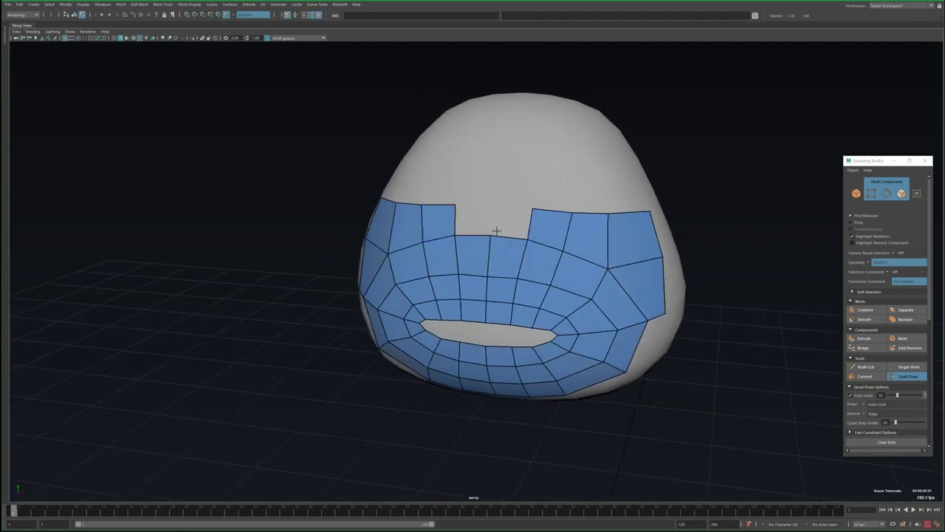
middle_click_drag(498, 228, 509, 274, "alt")
left_click(487, 224)
left_click(527, 224)
left_click_drag(525, 266, 505, 200, "alt")
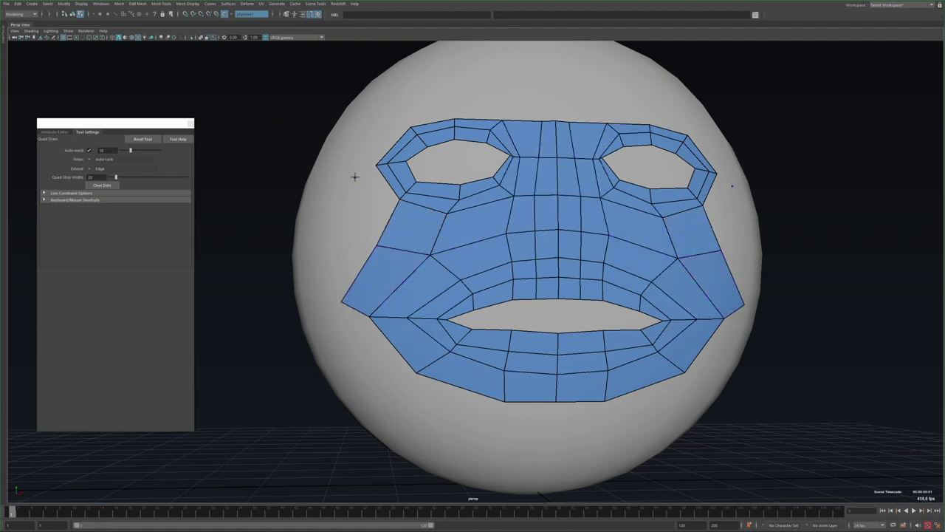
left_click_drag(355, 175, 340, 367, "alt")
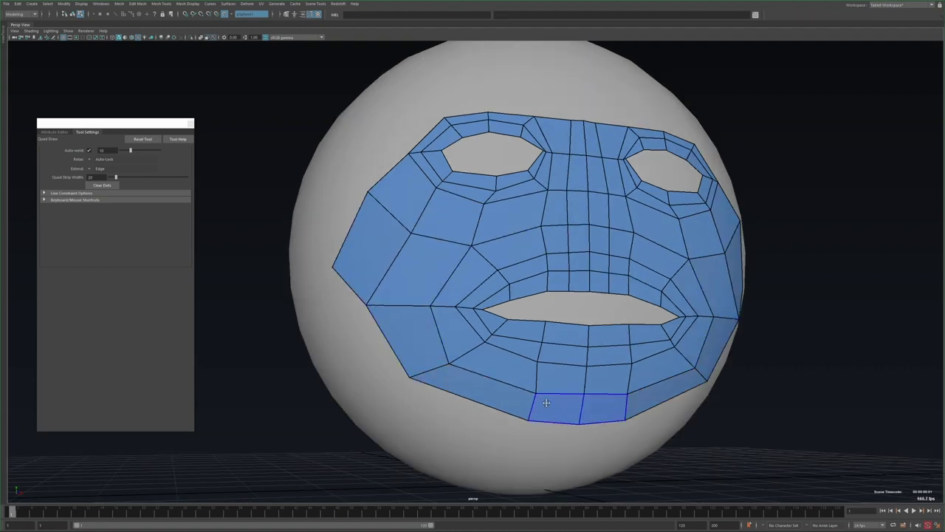
left_click(547, 403, "shift")
Cover the top of the egg-shaped head with quads.
left_click_drag(546, 402, 748, 305, "alt")
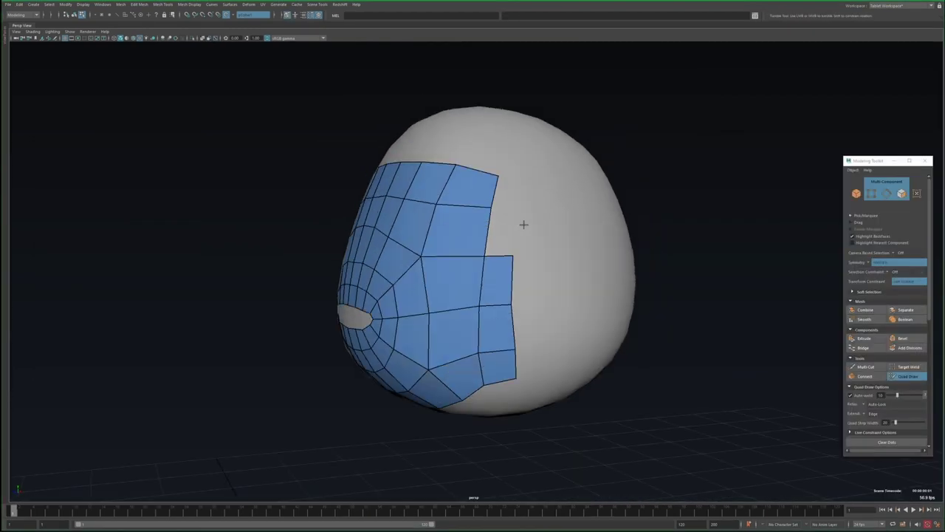
left_click_drag(523, 221, 461, 233, "alt")
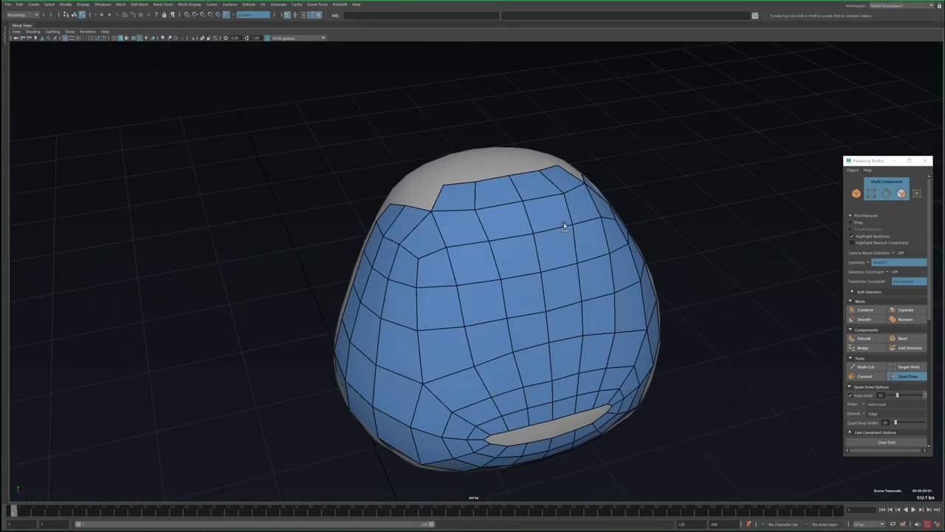
left_click_drag(517, 237, 575, 237, "alt")
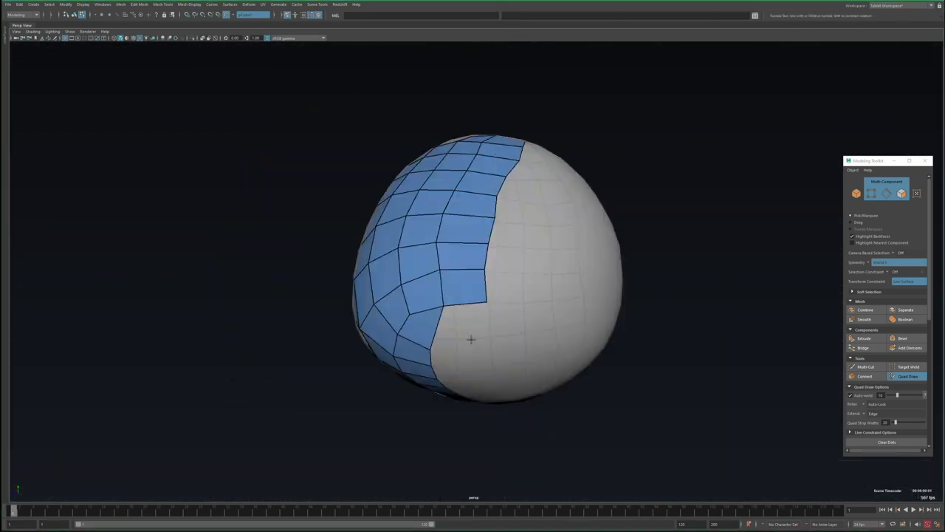
left_click_drag(468, 337, 470, 278, "alt")
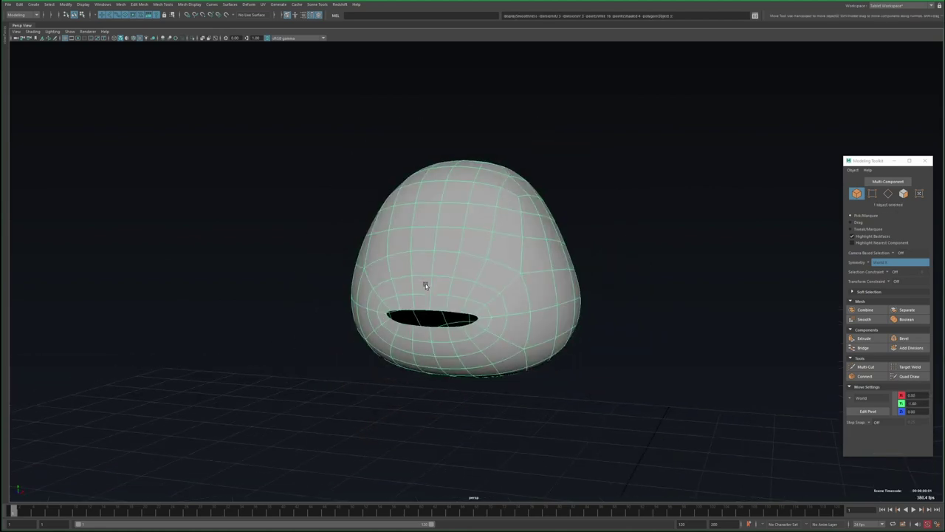
Select the mouth edge loop and scale it flat and wide into a thin slit.
scroll(425, 284, "up", 5)
double_click(417, 317)
left_click_drag(414, 318, 371, 344, "alt")
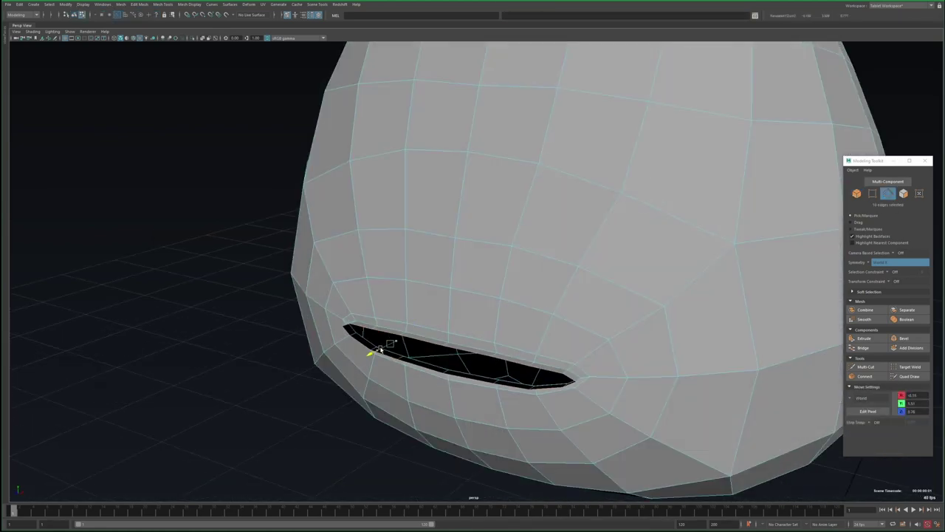
key("r")
left_click_drag(449, 280, 401, 291)
scroll(591, 241, "up", 3)
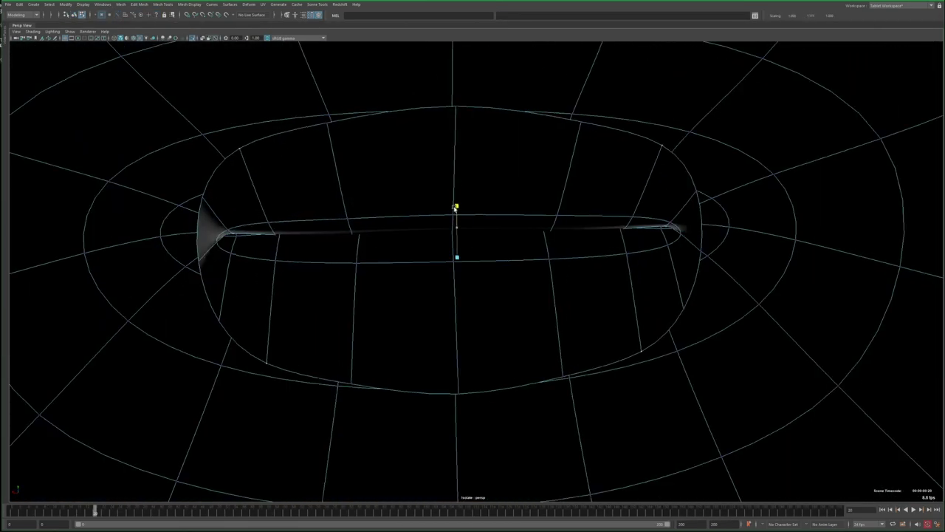
mouse_move(456, 208)
left_mouse_down("alt")
mouse_move(488, 219)
mouse_move(407, 200)
mouse_move(388, 254)
mouse_move(523, 248)
mouse_move(536, 220)
mouse_move(524, 367)
mouse_move(414, 344)
mouse_move(480, 356)
left_mouse_up("alt")
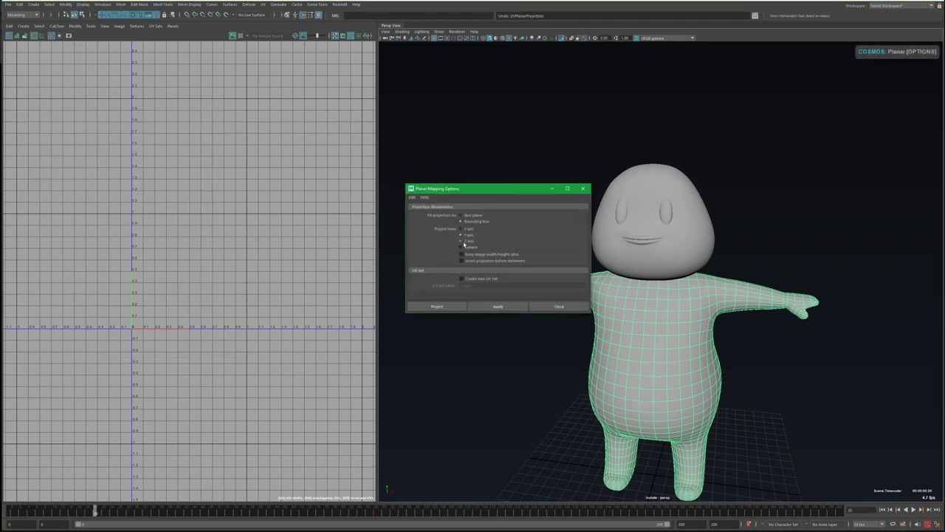
Apply a planar UV projection to the body and inspect the checker pattern.
left_click(436, 306)
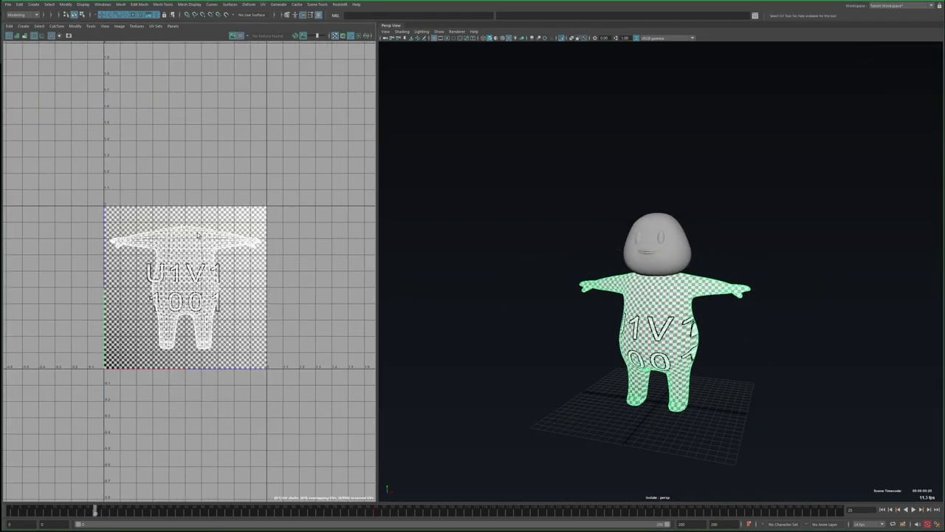
scroll(304, 239, "up", 3)
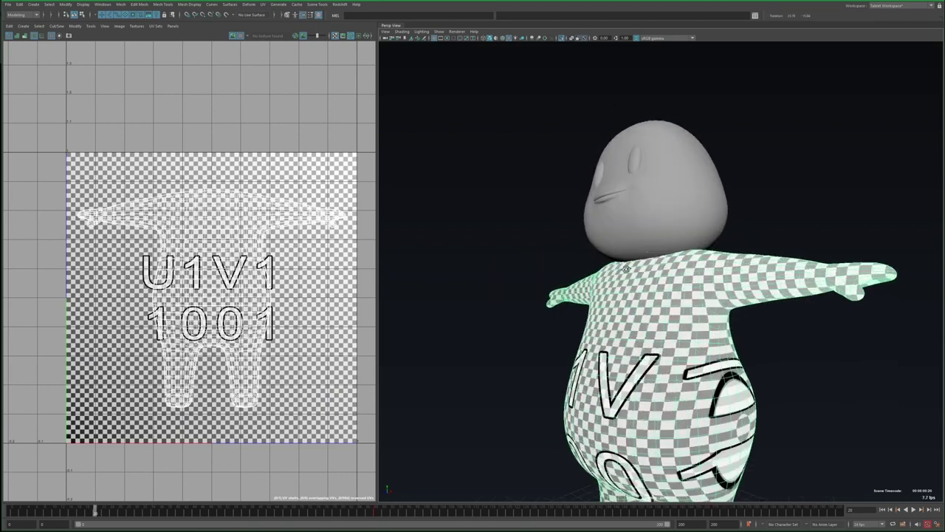
left_click_drag(626, 270, 689, 184, "alt")
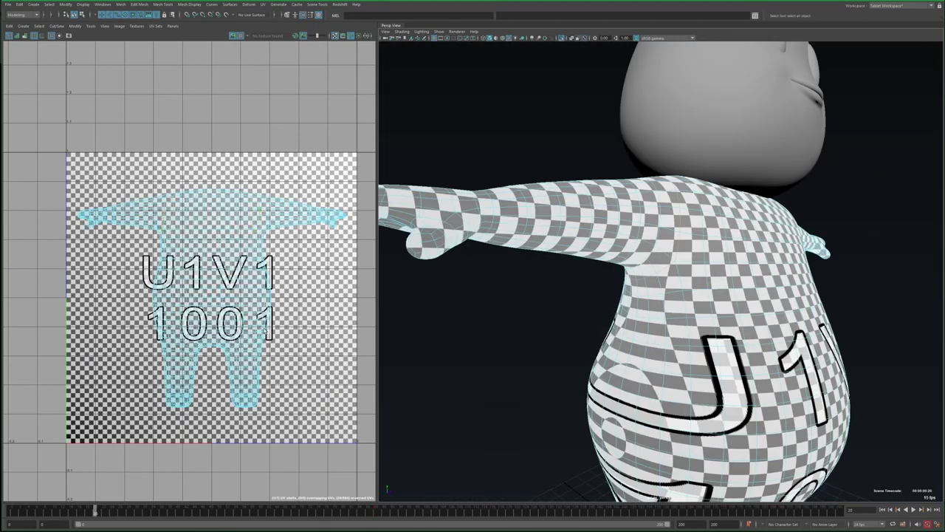
key("f")
left_click_drag(502, 248, 561, 258, "alt")
scroll(596, 264, "up", 5)
Select the arm UVs in the UV Editor and check the checkered model.
middle_click_drag(229, 253, 180, 253, "alt")
left_click(84, 208)
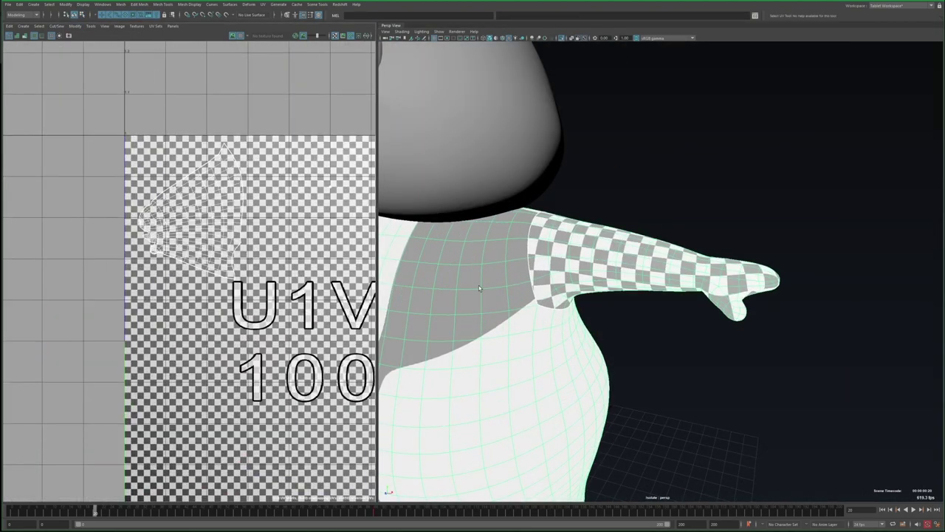
left_click_drag(478, 285, 641, 274, "alt")
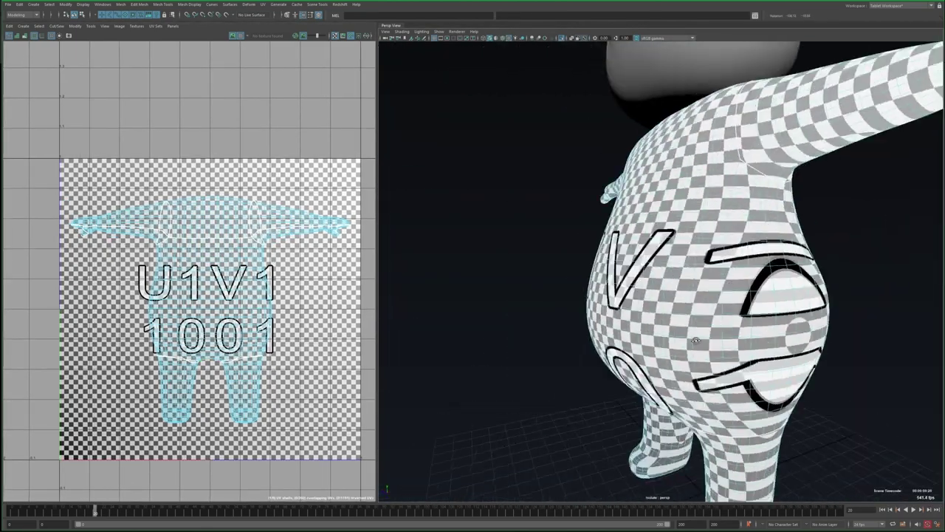
left_click_drag(695, 340, 497, 255, "alt")
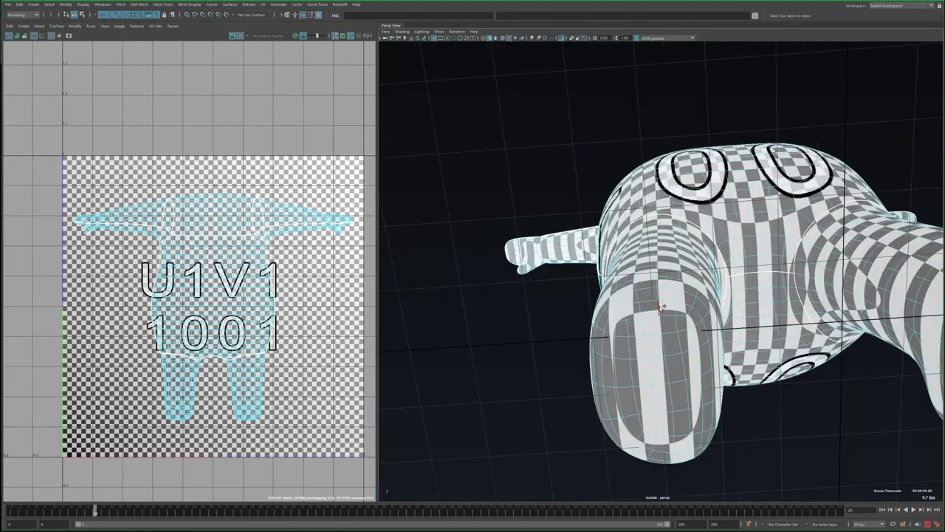
left_click_drag(660, 307, 646, 259, "alt")
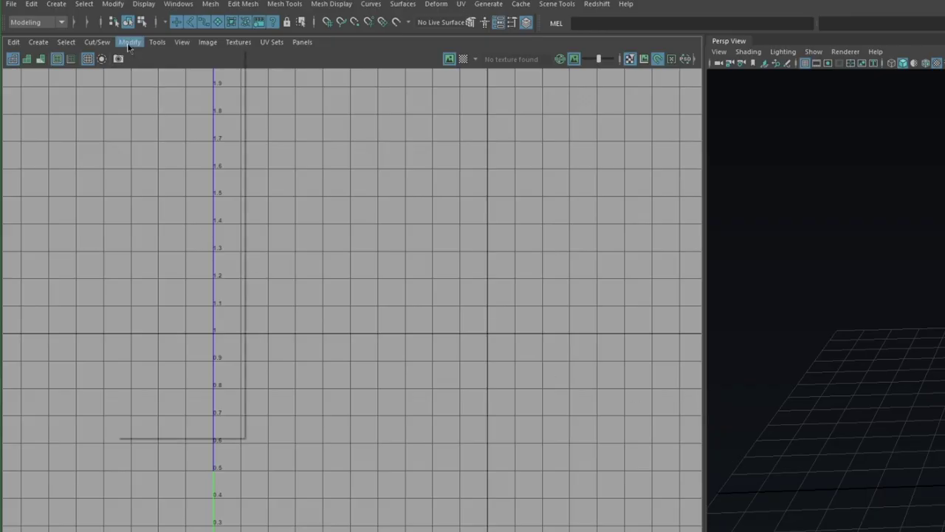
Unfold the body UVs with the Unfold3D method and tweak the torso shell using soft selection.
left_click(129, 43)
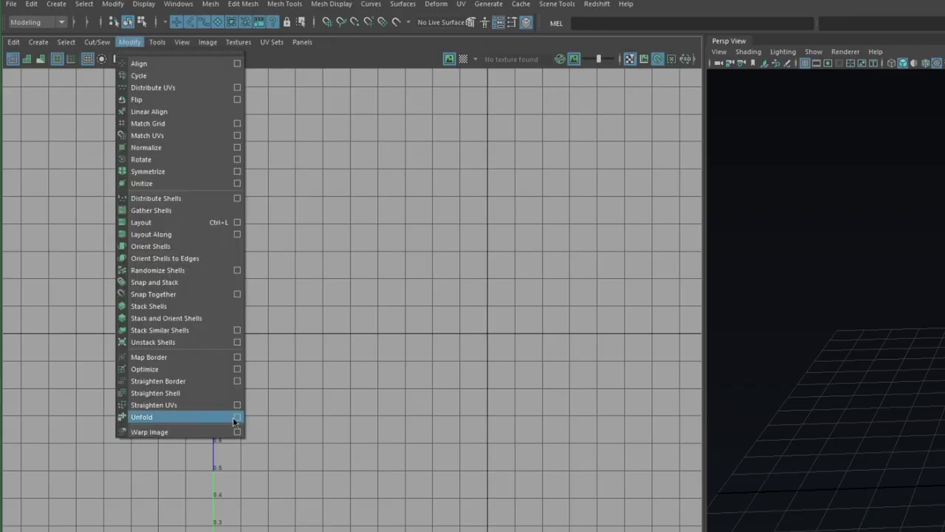
left_click(236, 418)
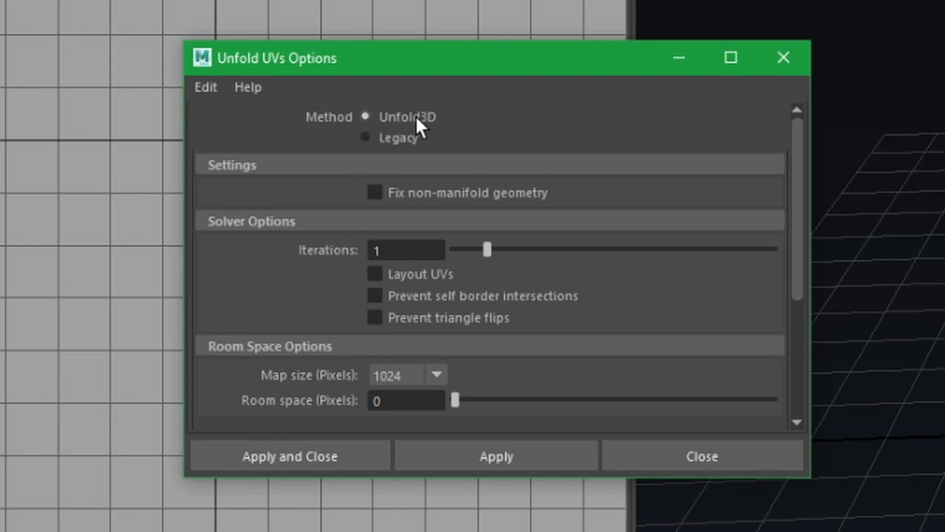
left_click(386, 138)
left_click(391, 117)
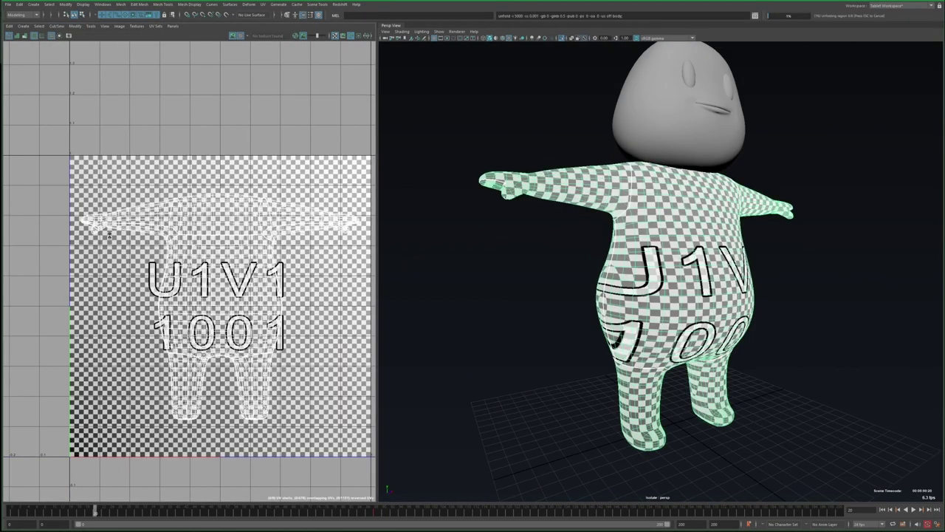
left_click_drag(488, 258, 558, 222, "alt")
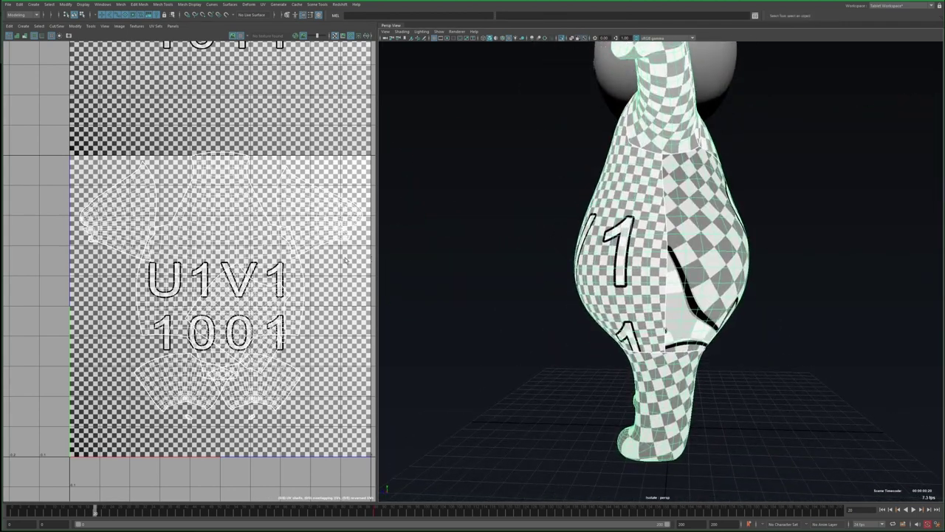
key("b")
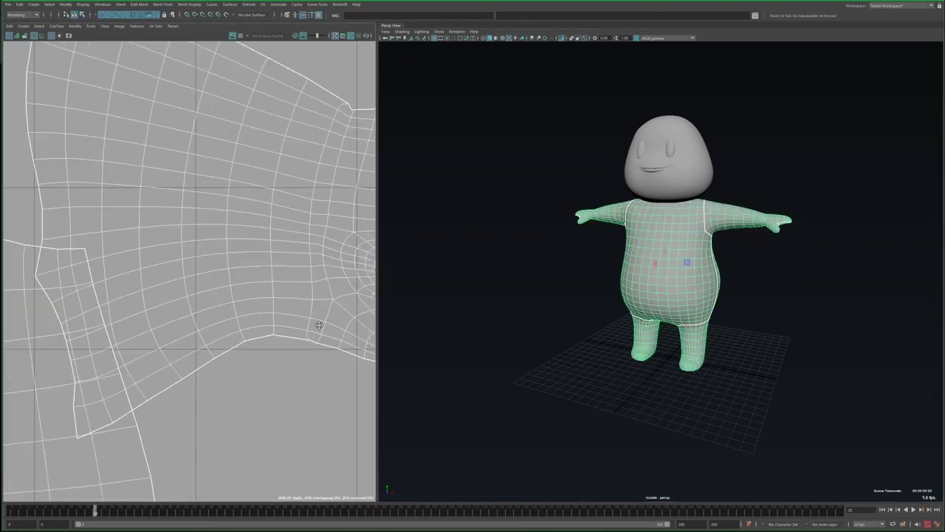
right_click_drag(184, 267, 169, 268)
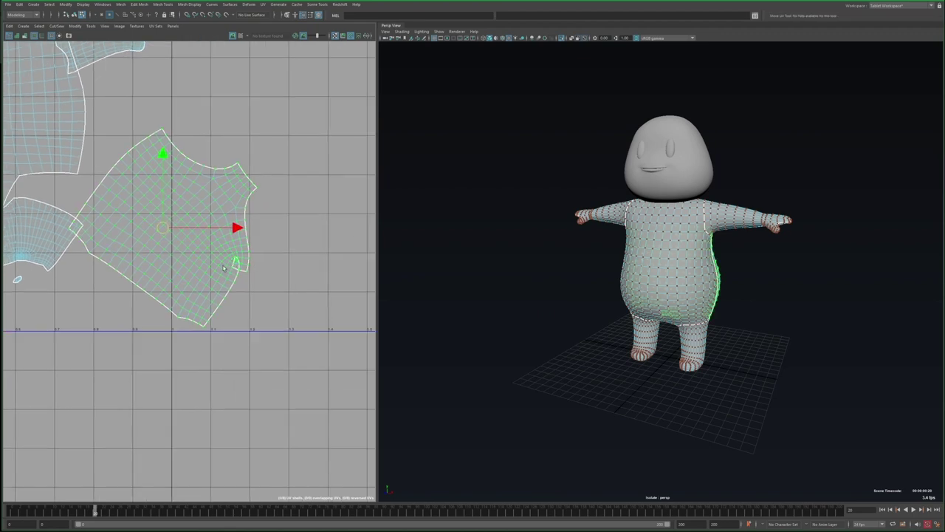
middle_click_drag(209, 304, 180, 252, "alt")
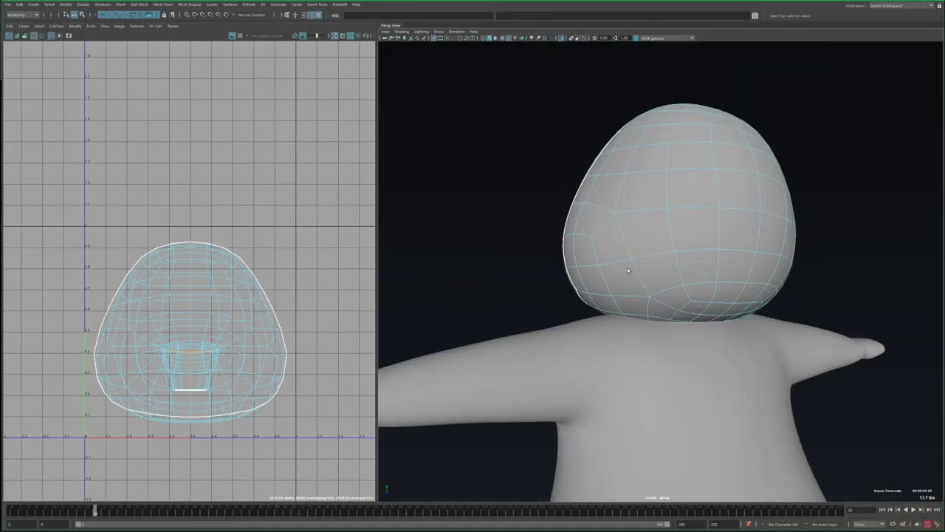
Select the head and body UVs together and stack their shells.
left_click_drag(635, 295, 625, 278, "alt")
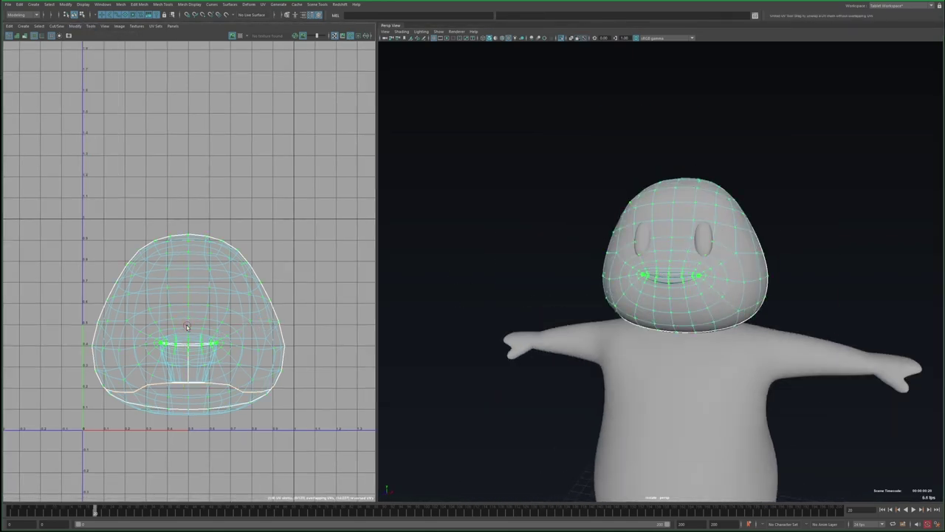
scroll(187, 327, "up", 4)
key("w")
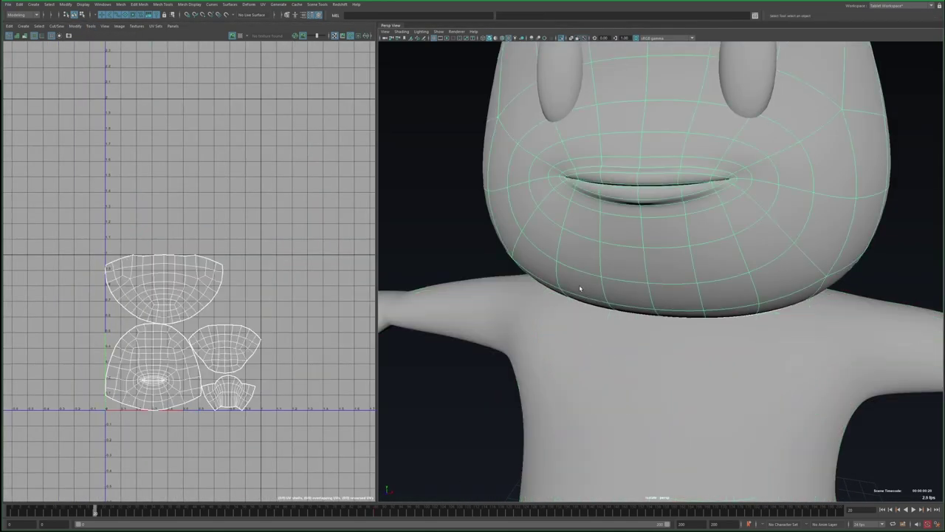
left_click(579, 352, "shift")
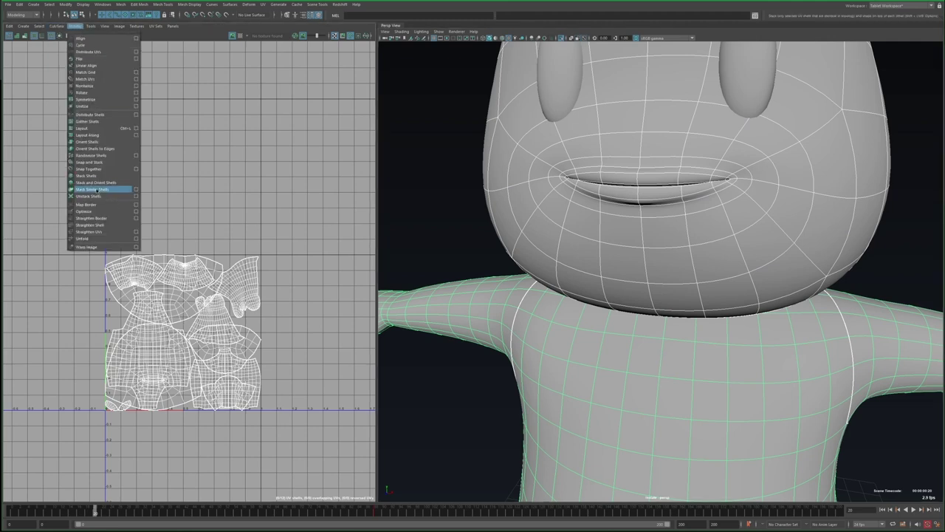
left_click(87, 175)
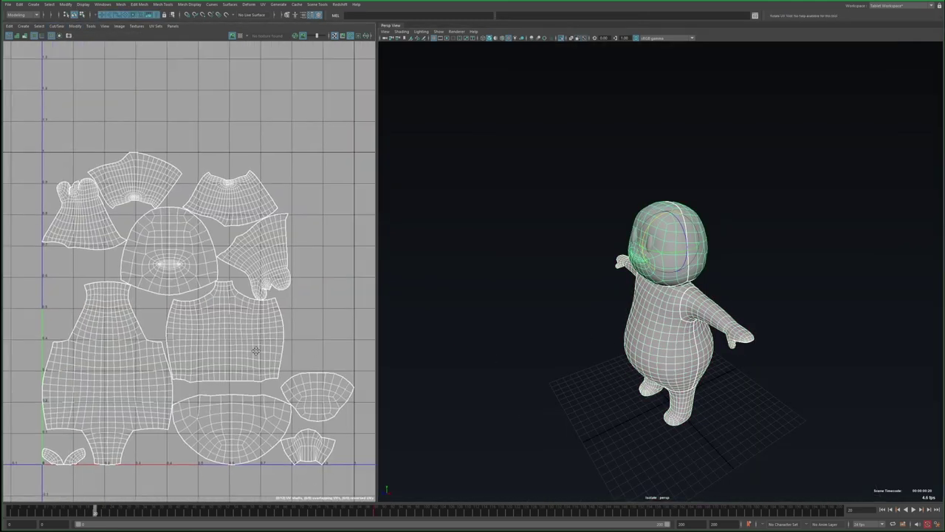
Lay out all UV shells inside the 0-1 tile without overlap.
left_click(136, 127)
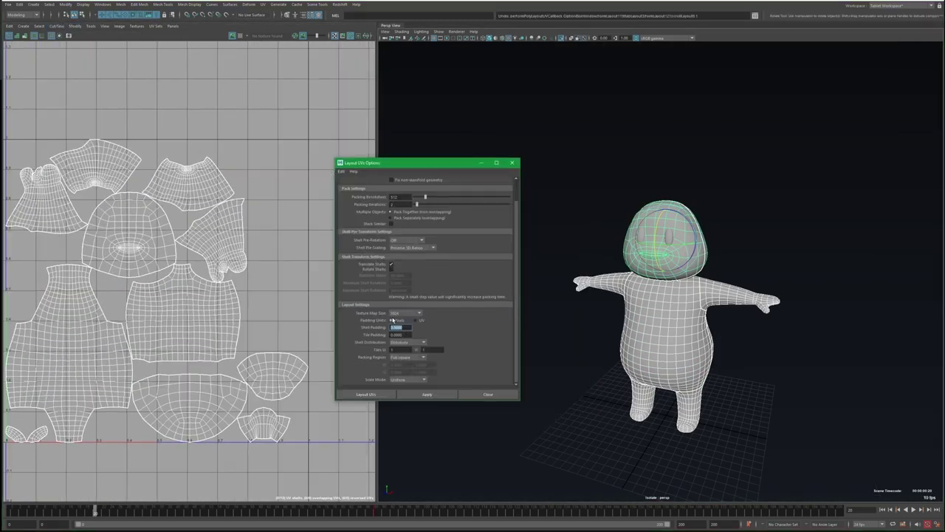
left_click(427, 394)
left_click(487, 394)
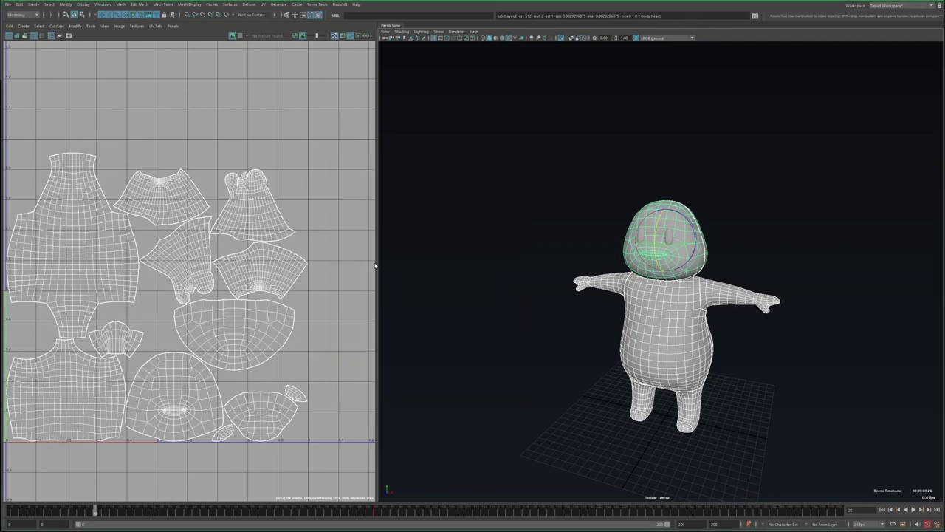
scroll(184, 258, "up", 5)
left_click_drag(377, 266, 510, 265)
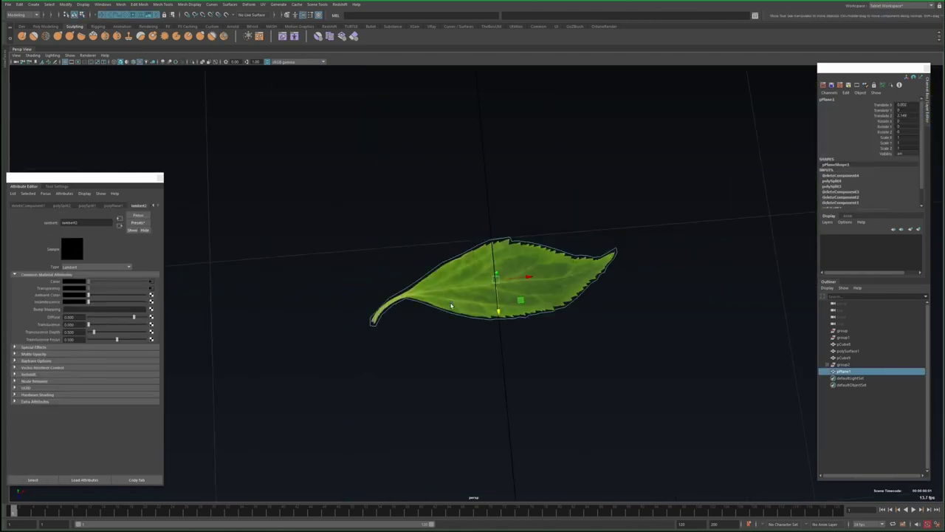
Remesh the leaf plane into a dense triangulated mesh and transfer attributes from the original.
type("re")
left_click(443, 287)
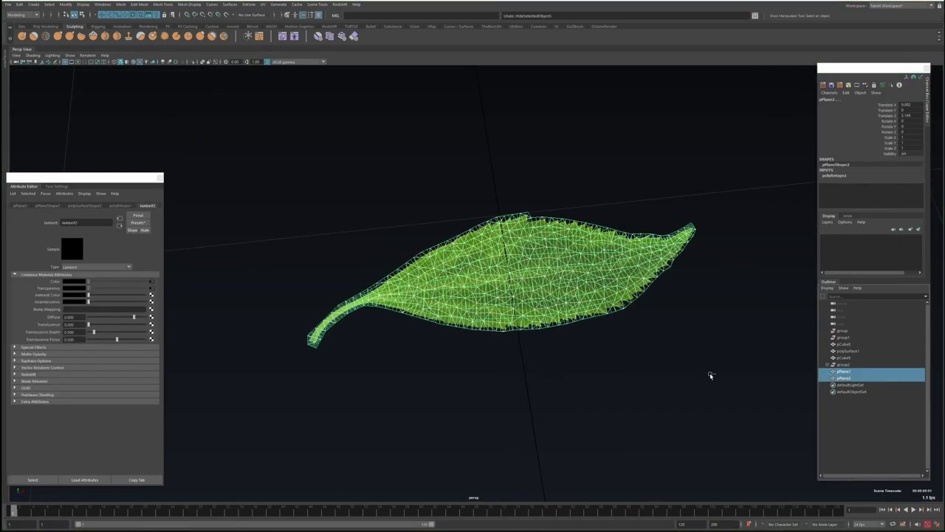
key("ctrl+space")
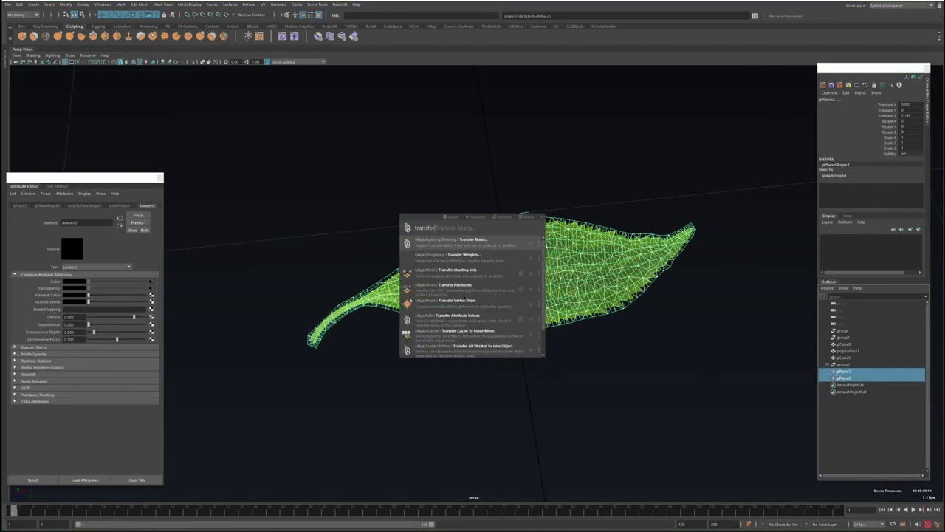
left_click(404, 305)
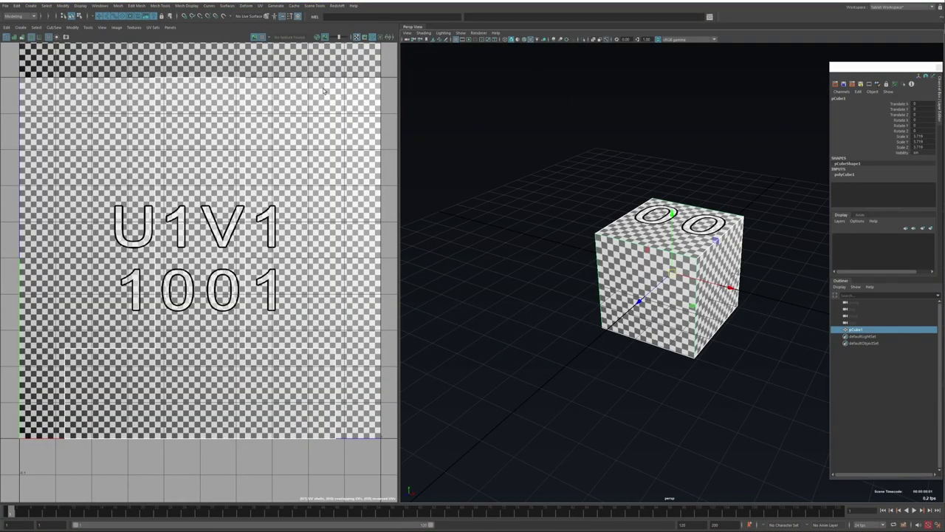
Undo the cube's retopology, duplicate it, and remesh the copy into a dense grid.
left_click(566, 252)
left_click(629, 258)
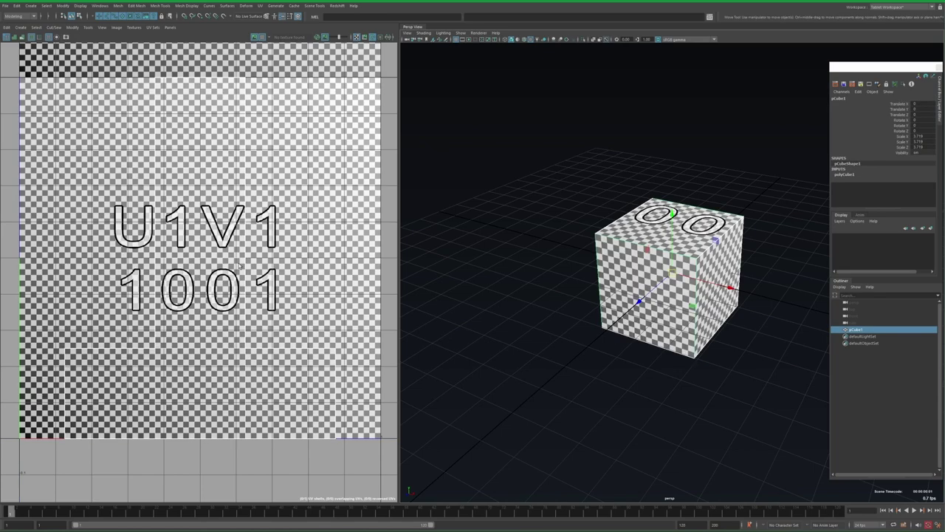
key("ctrl+z")
scroll(516, 280, "up", 3)
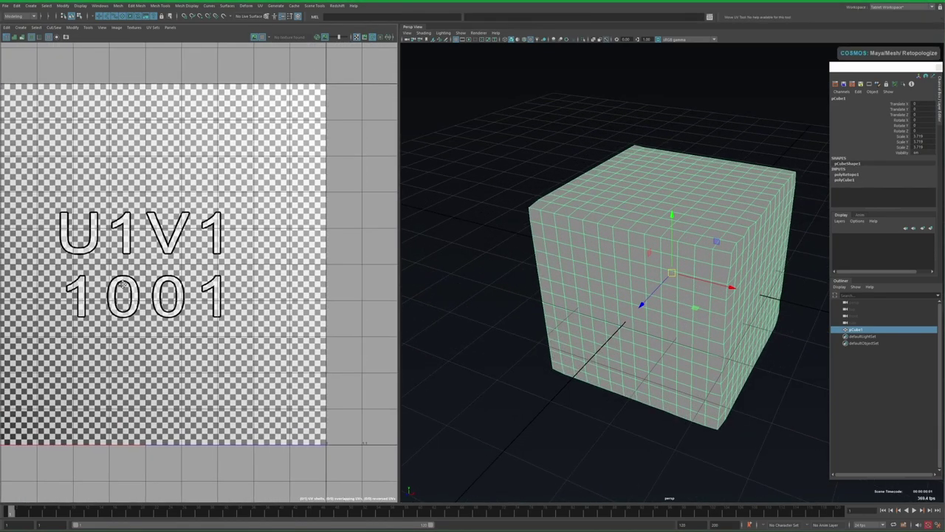
key("ctrl+d")
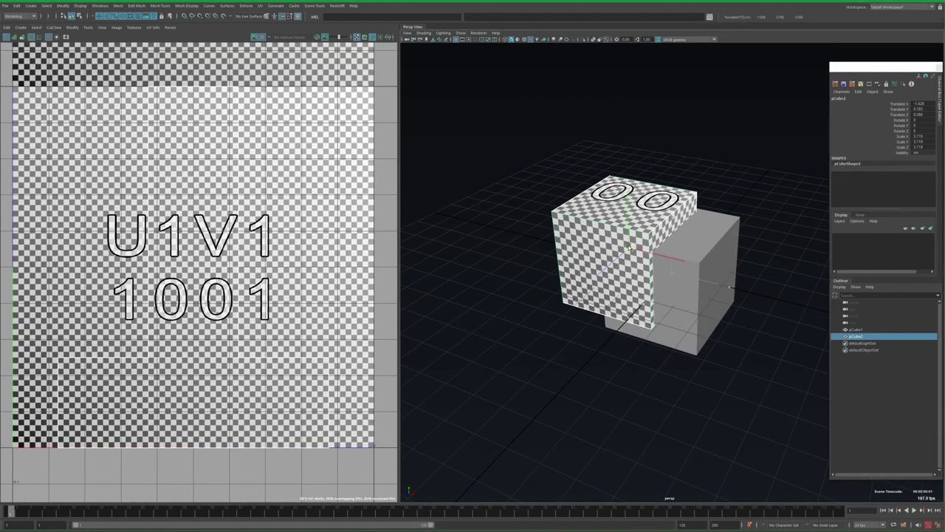
key("Tab")
key("Return")
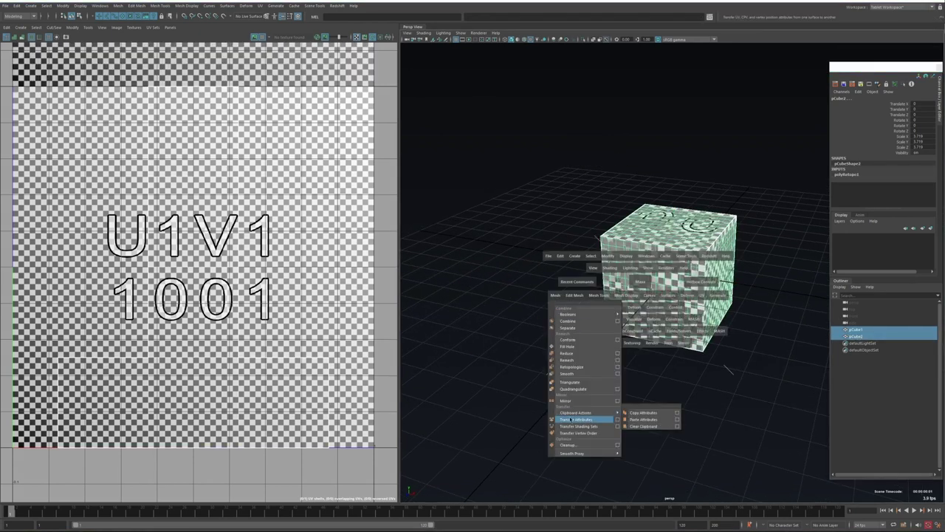
Transfer all UV sets onto the target cube and delete the extra cube.
left_click(618, 420)
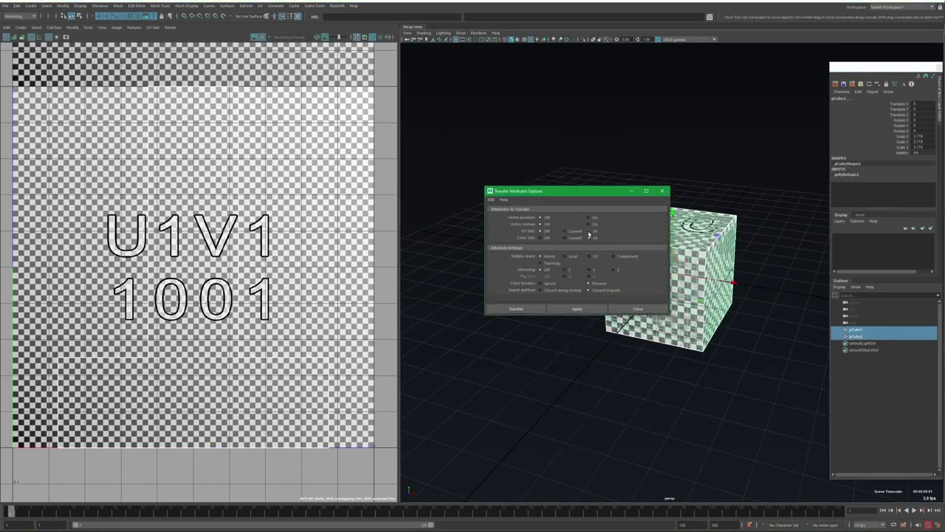
left_click(515, 308)
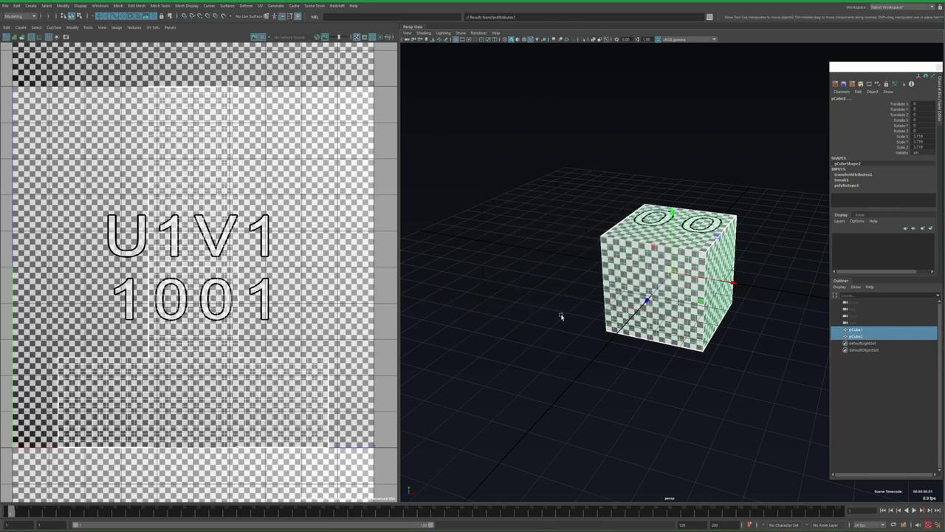
left_click(858, 336)
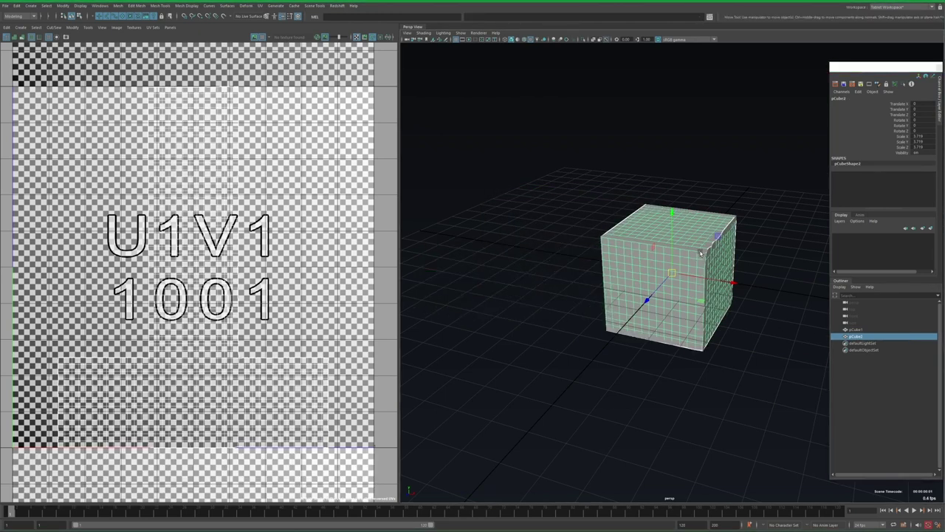
key("Delete")
key("ctrl+z")
key("Delete")
left_click(648, 270)
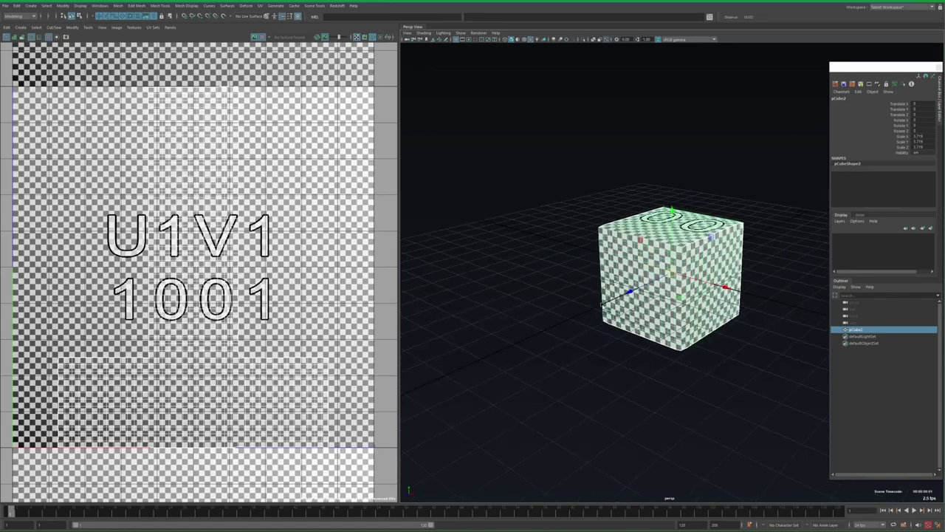
key("ctrl+z")
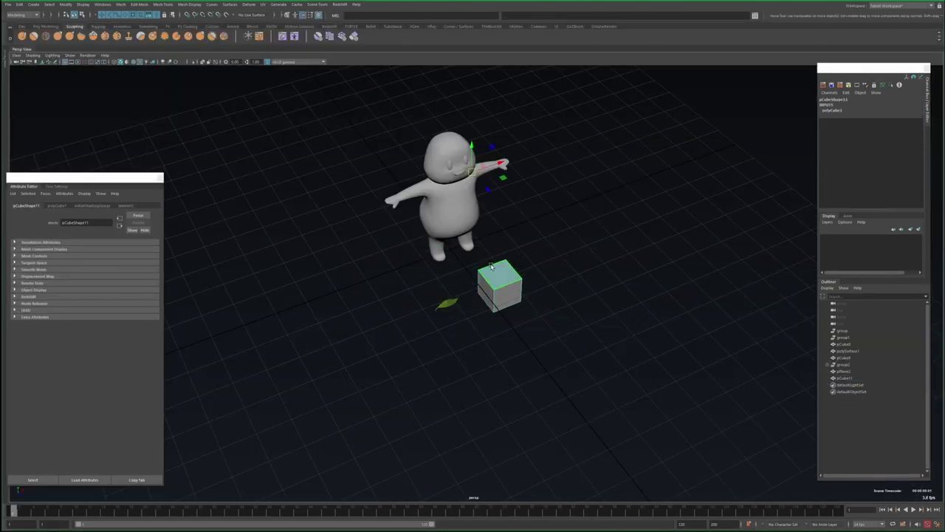
Taper the dome's top face inward and extrude its bottom edge downward into a brim.
left_click_drag(491, 266, 488, 293, "alt")
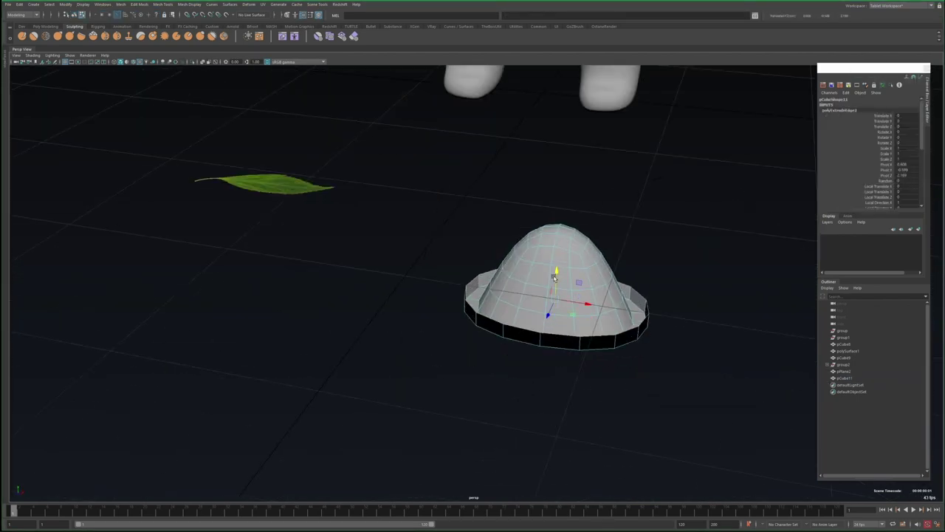
left_click_drag(516, 348, 476, 368, "alt")
right_click_drag(475, 367, 517, 310, "alt")
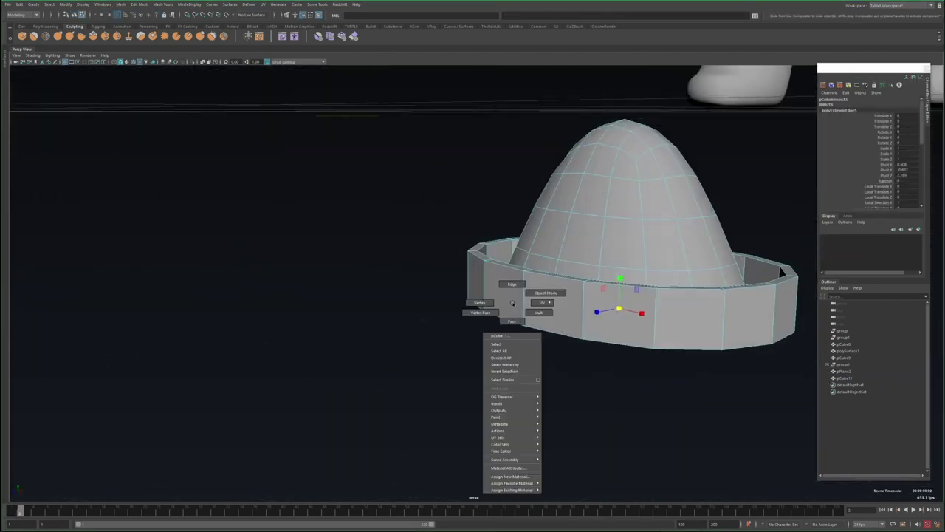
left_click_drag(517, 311, 478, 273, "alt")
Lower the dome's peak vertices with soft select for a rounded, bent crown.
key("F8")
key("F8")
right_click_drag(478, 273, 467, 337, "alt")
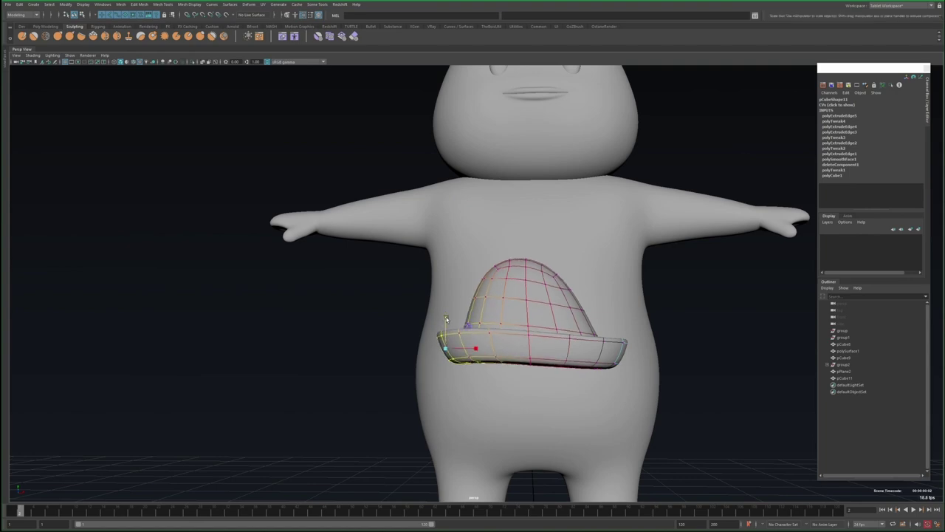
left_click_drag(446, 318, 549, 274, "alt")
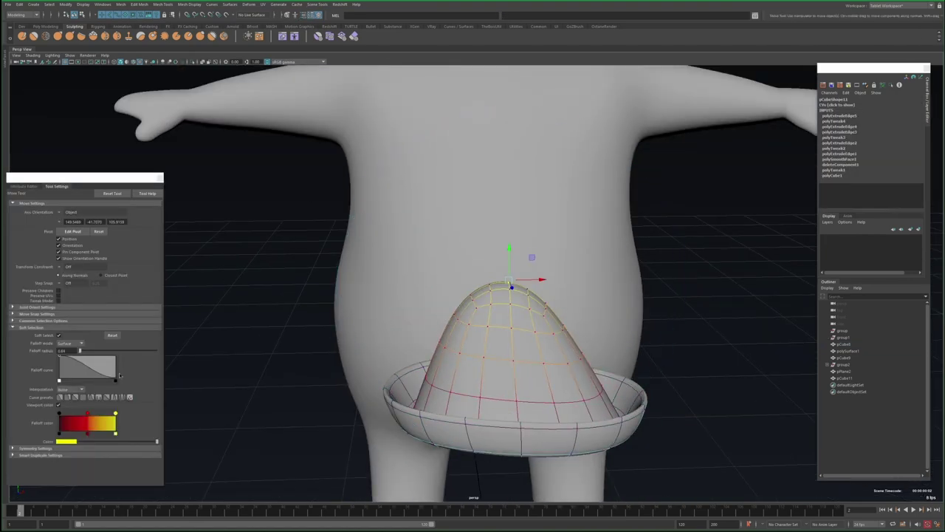
left_click_drag(528, 274, 527, 285)
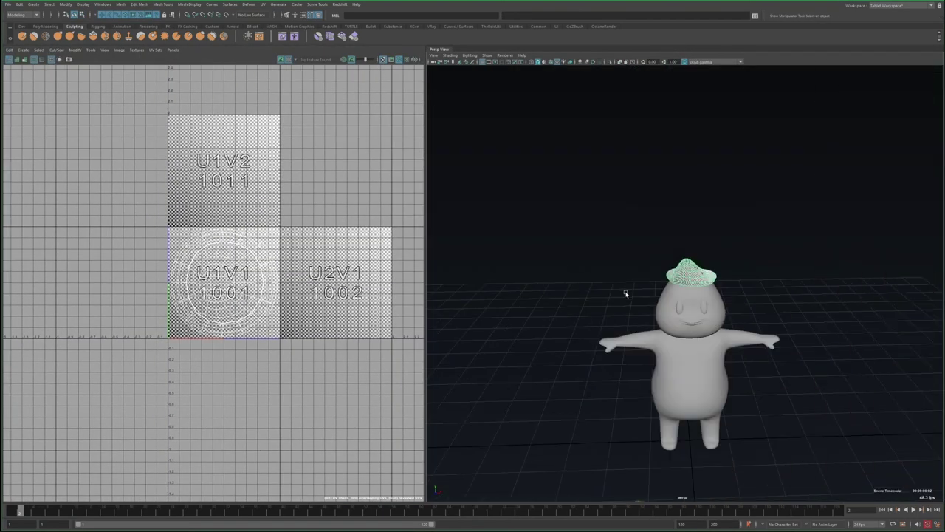
Start a planar UV projection of the hat from the UV menu.
left_click(39, 50)
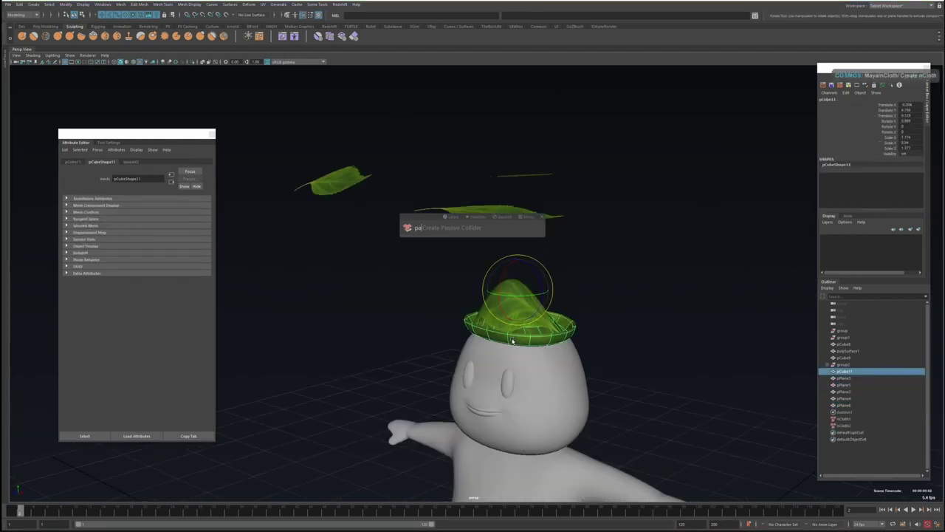
Make the hat a passive collider and set the timeline playback speed.
key("Return")
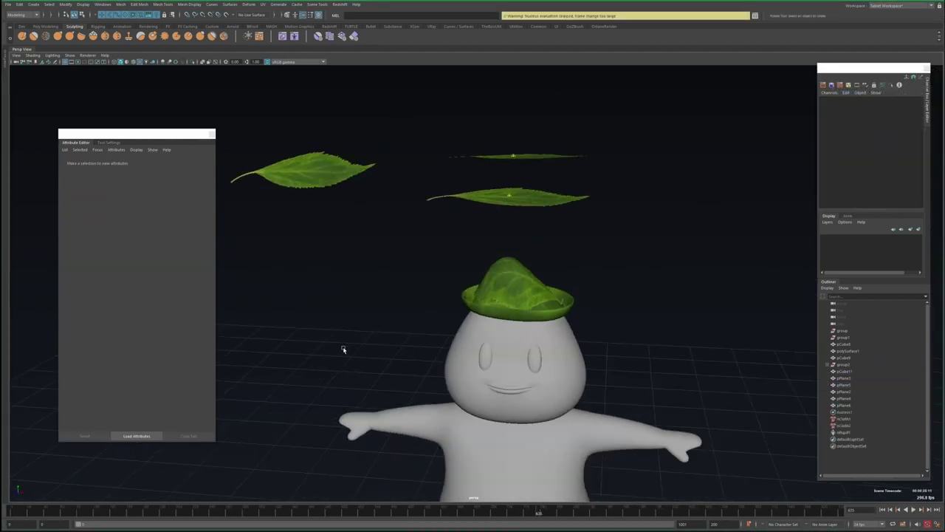
right_click(78, 509)
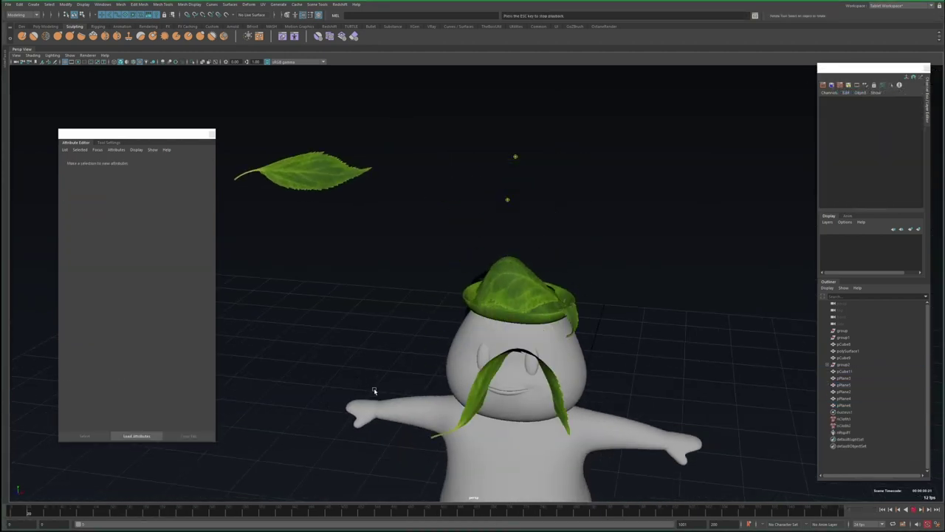
right_click(78, 510)
left_click(164, 452)
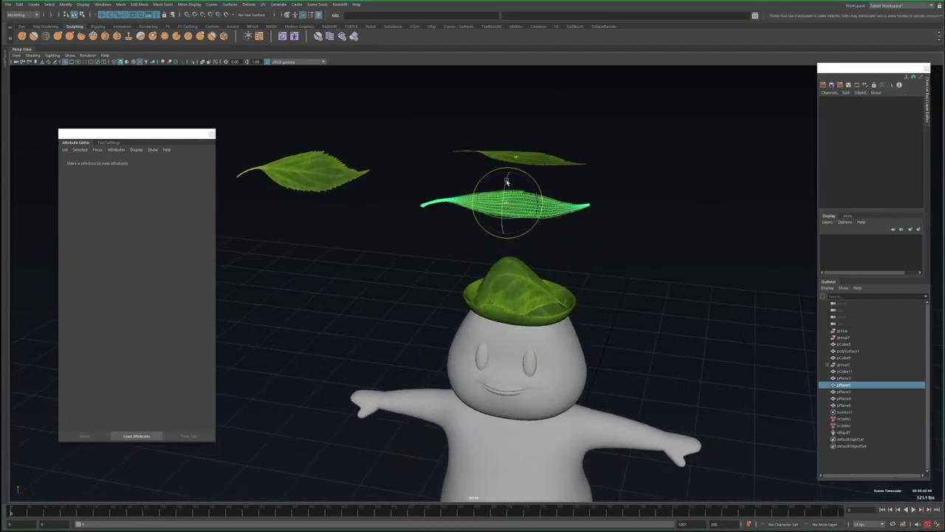
Select the nucleus solver, then isolate the hat collider and select a loop of its faces.
left_click(300, 255)
left_click(300, 254)
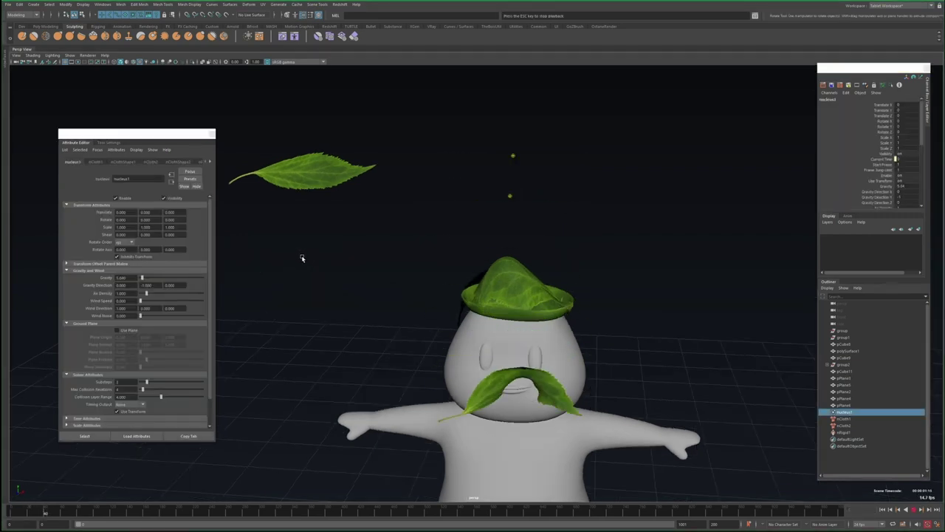
left_click(474, 329)
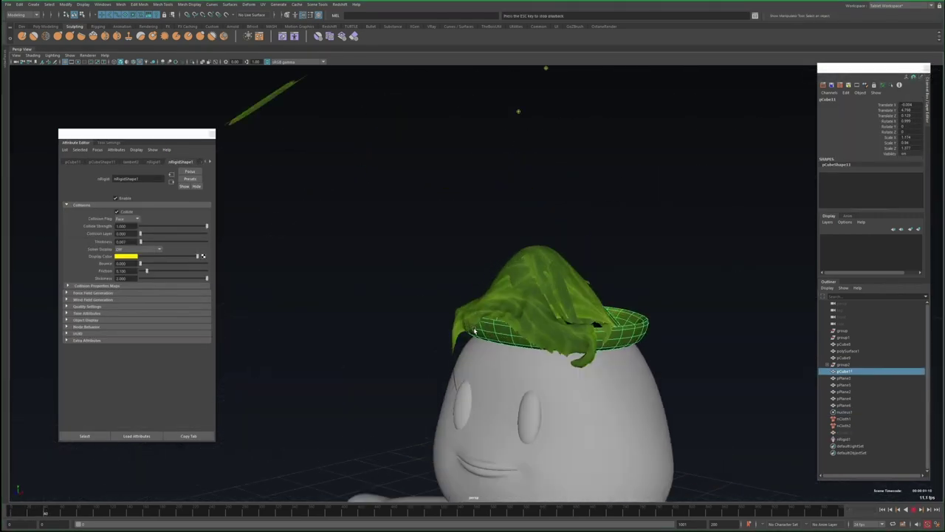
key("ctrl+1")
key("f")
key("F11")
left_click_drag(498, 371, 523, 331, "alt")
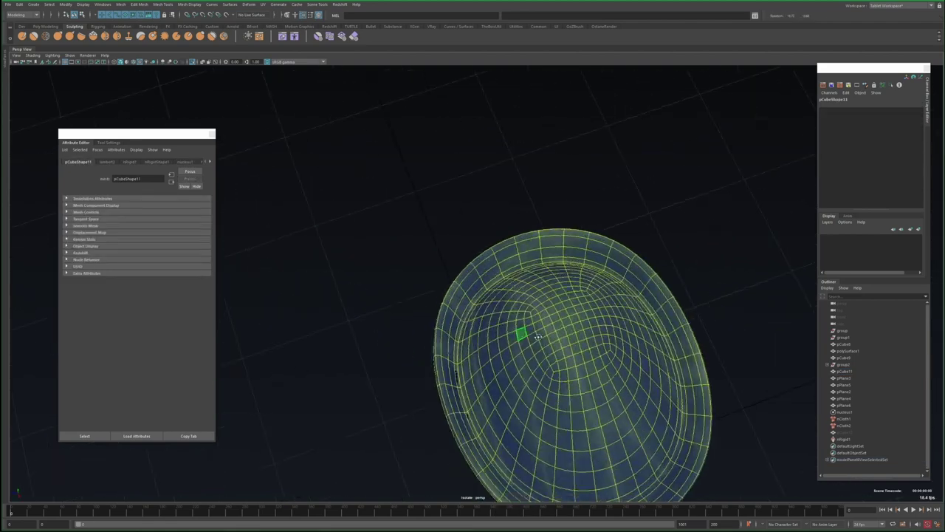
scroll(557, 302, "down", 2)
double_click(558, 302)
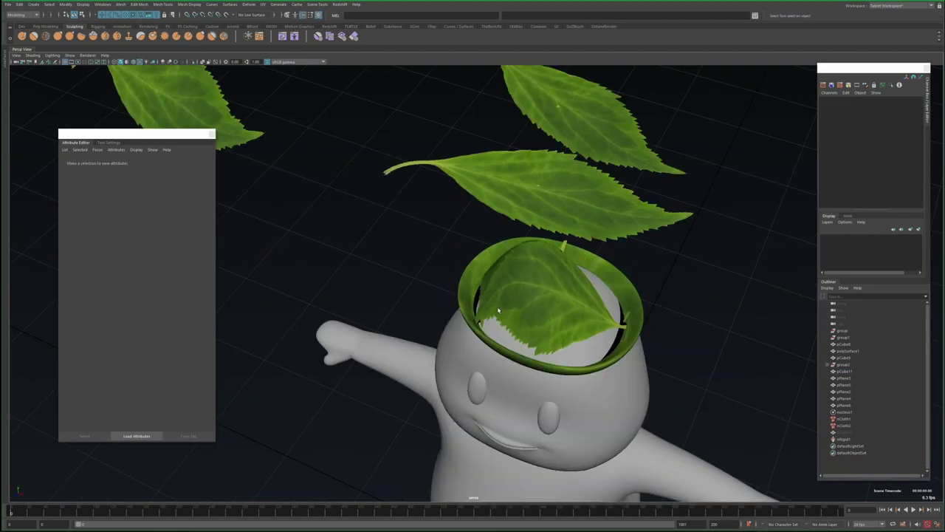
Play the simulation so the leaf nCloths fall onto the hat.
left_click_drag(401, 281, 391, 303, "alt")
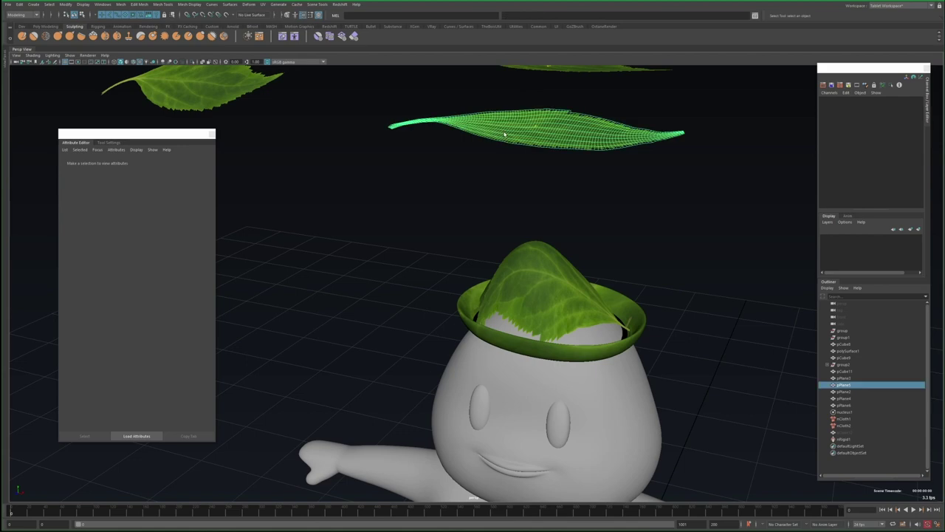
left_click_drag(413, 281, 440, 264, "alt")
key("alt+v")
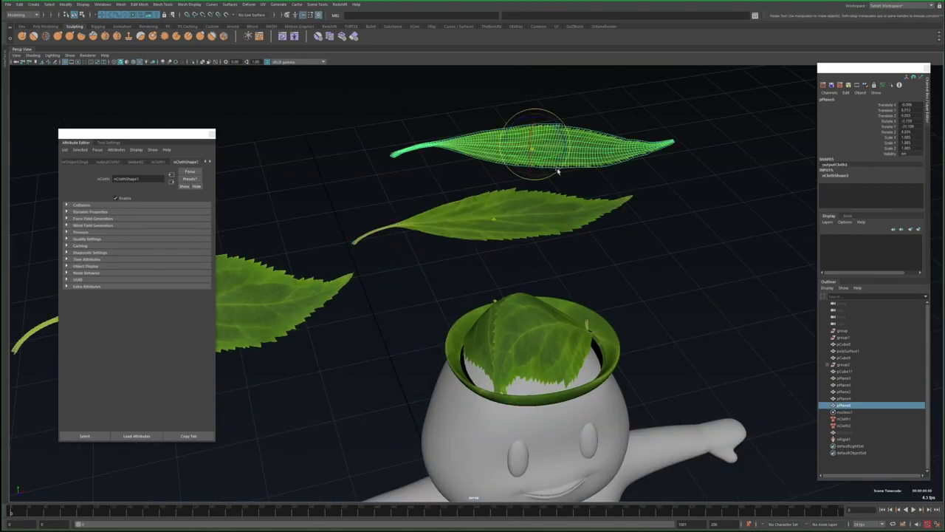
left_click(533, 217)
left_click_drag(547, 289, 571, 103, "alt")
left_click(447, 181)
Select two of the draped leaf cloths and frame them from the side of the head.
left_click(411, 342)
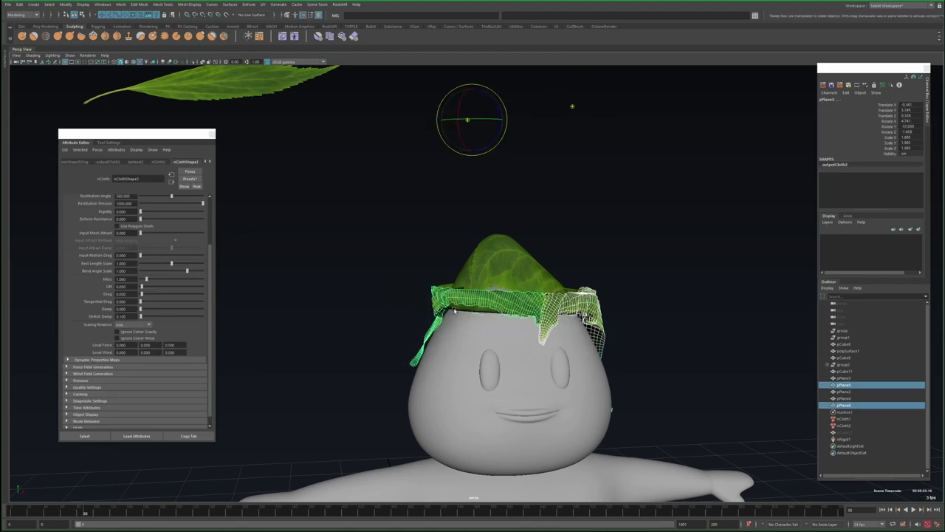
left_click(844, 384)
left_click(844, 405, "ctrl")
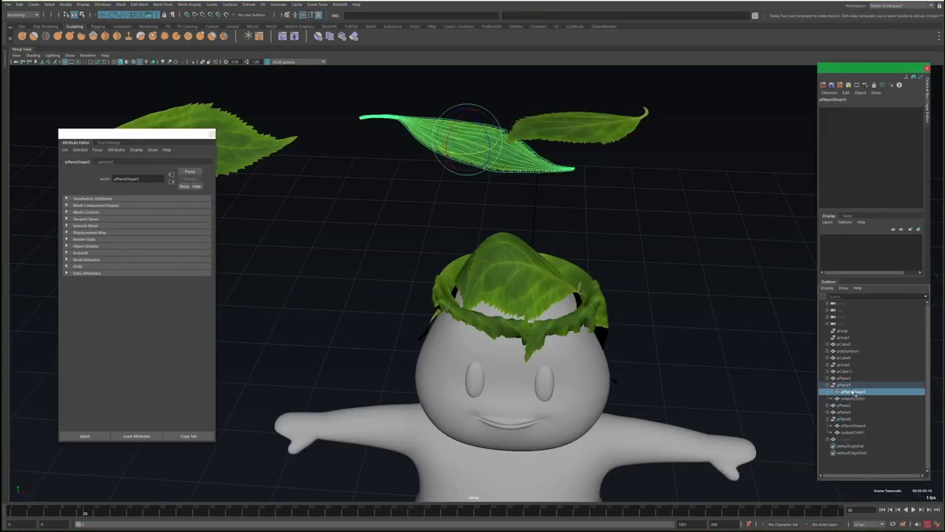
key("f")
mouse_move(443, 332)
left_mouse_down("alt")
mouse_move(376, 359)
mouse_move(433, 362)
mouse_move(521, 312)
left_mouse_up("alt")
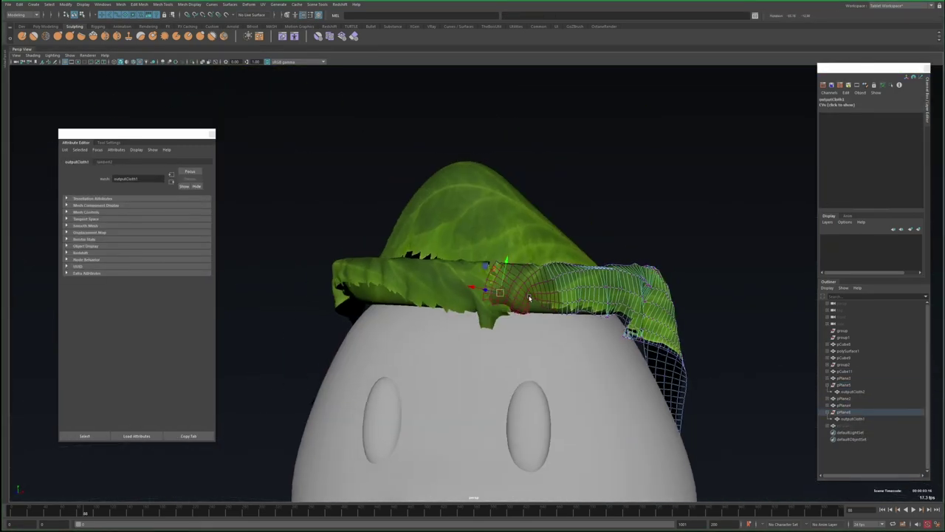
Select vertices on the leaf cloth for soft-falloff moving at the front of the head.
key("F8")
key("ctrl+1")
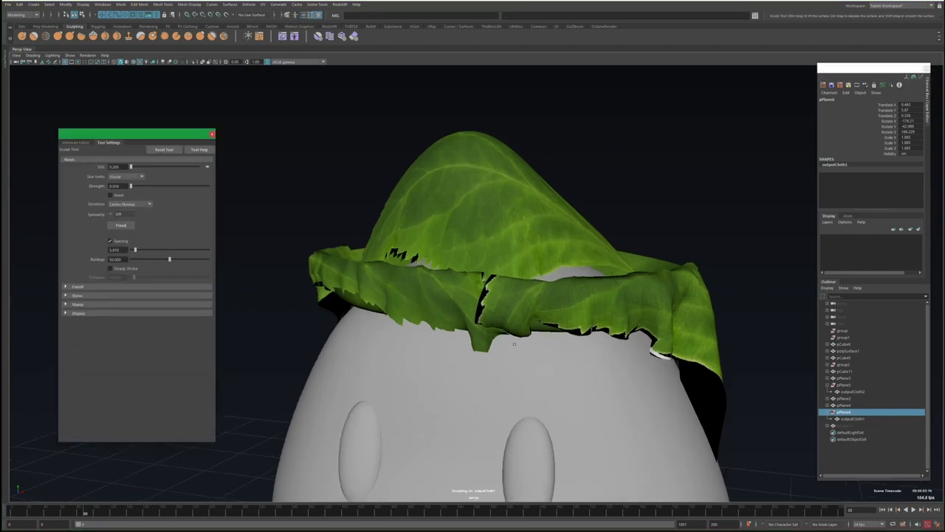
left_click_drag(517, 310, 561, 317, "alt")
key("w")
left_click_drag(676, 465, 565, 283)
Shape the leaves around the hat with the Sculpt and Grab brushes and select the leaf cap mesh.
key("Tab")
key("Return")
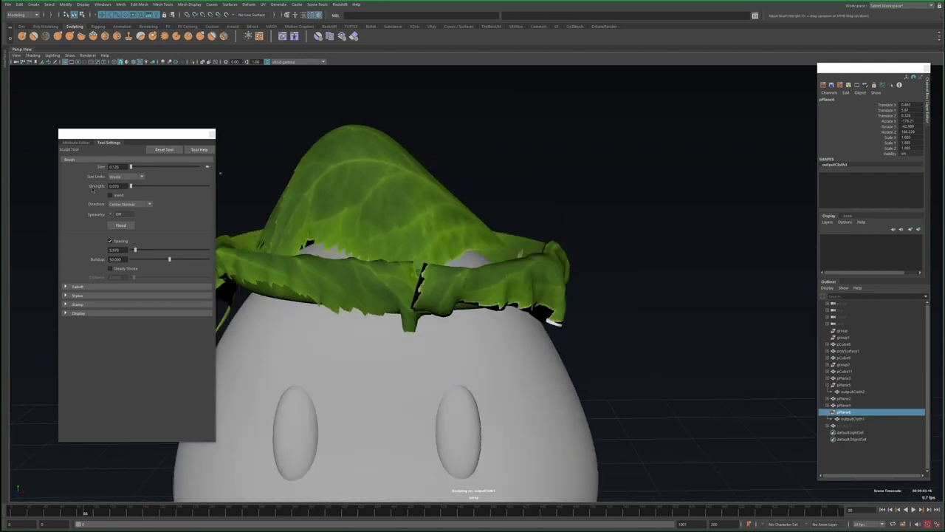
left_click(58, 36)
mouse_move(443, 295)
left_mouse_down("alt")
mouse_move(517, 292)
mouse_move(433, 337)
mouse_move(570, 362)
mouse_move(545, 365)
left_mouse_up("alt")
key("e")
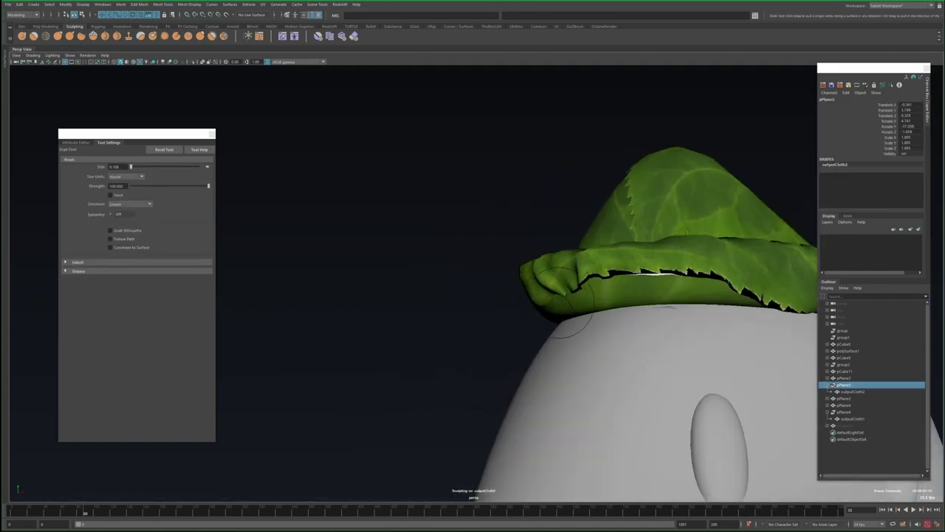
left_click_drag(559, 310, 576, 303, "alt")
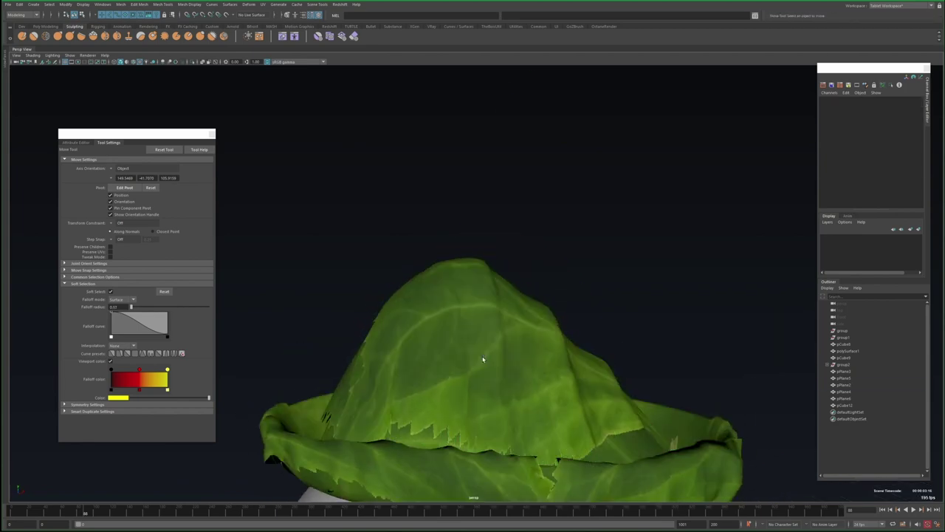
left_click(481, 338)
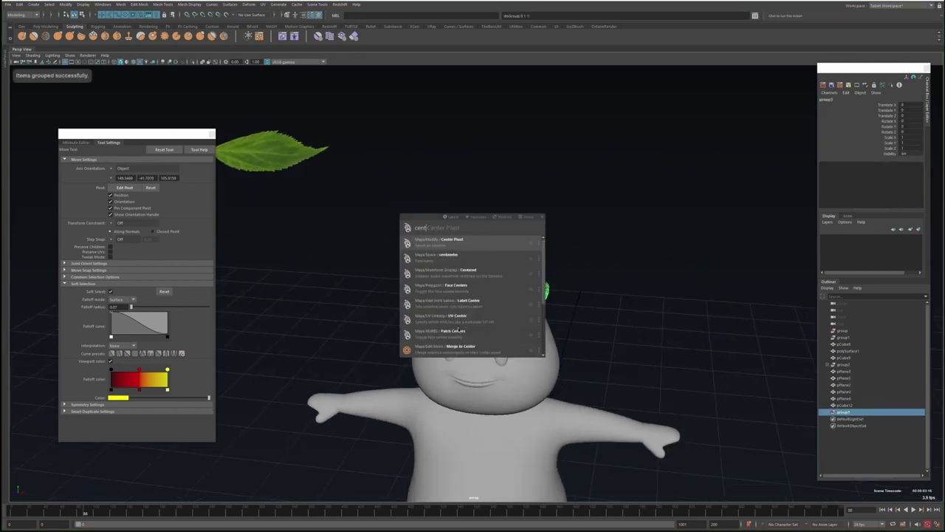
Center the leaf cap's pivot and rotate it to sit slightly tilted on the head.
key("Return")
key("e")
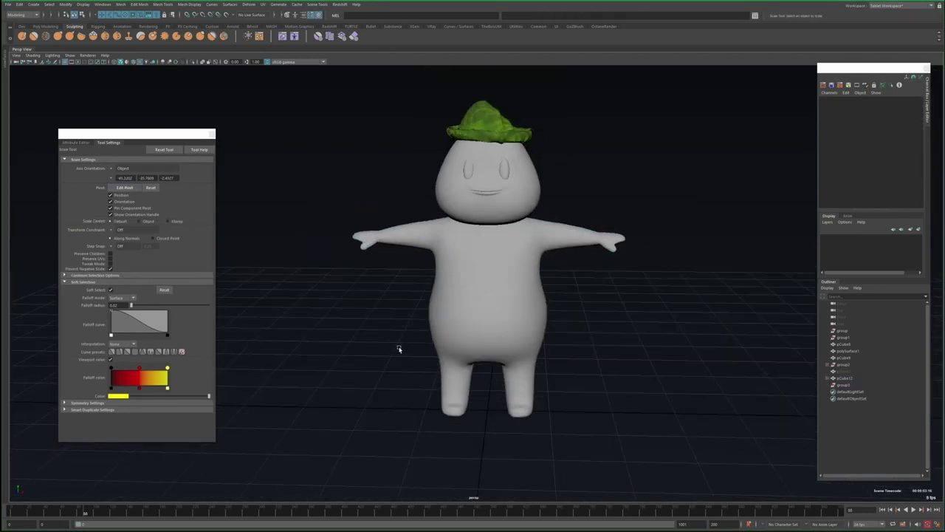
left_click_drag(398, 349, 419, 356, "alt")
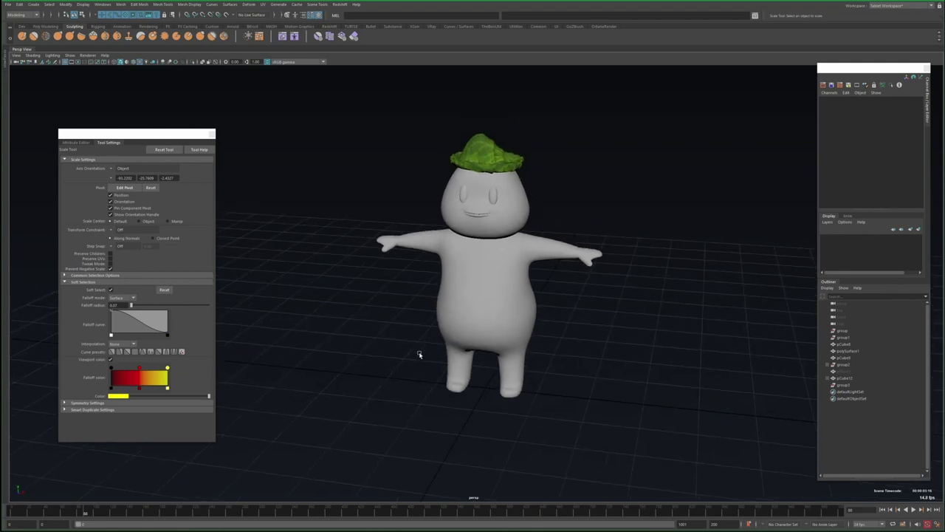